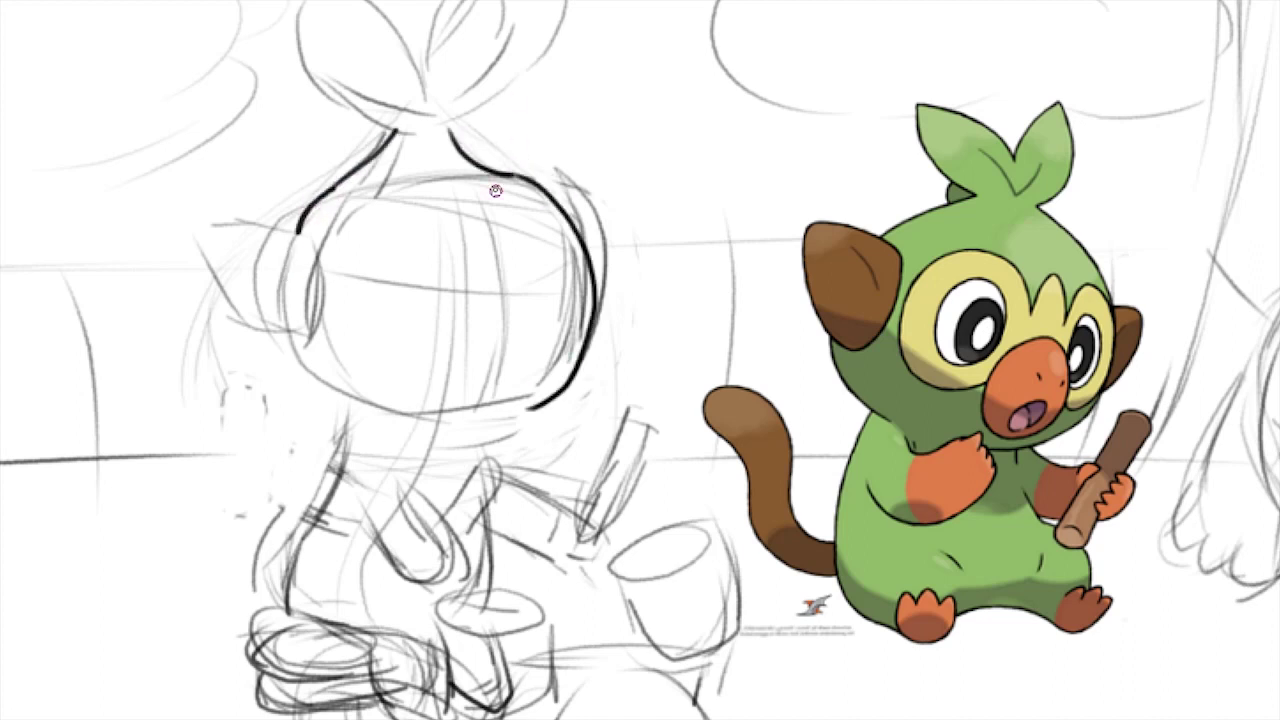
# Ink bold lines along the right side and bottom curve of Grookey's head, swapping brushes from the pop-up palette
pyautogui.moveTo(515, 172); pyautogui.dragTo(487, 413)
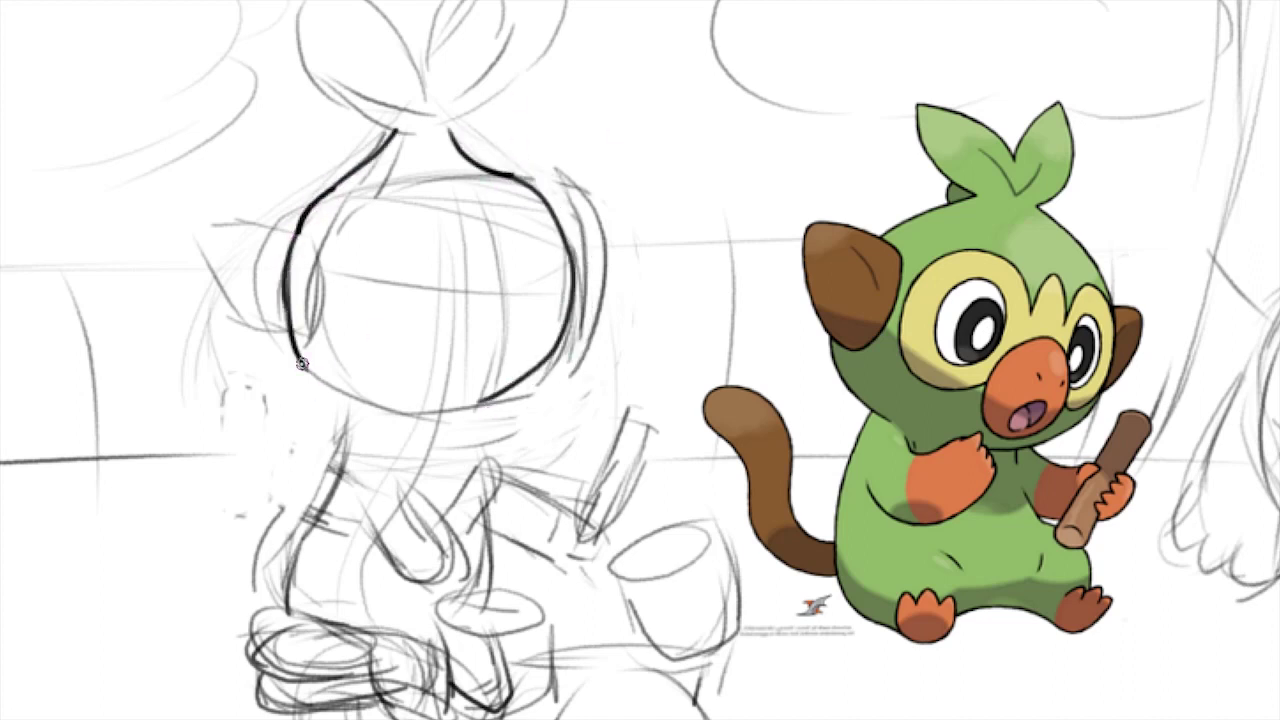
pyautogui.moveTo(301, 364); pyautogui.dragTo(485, 410)
pyautogui.rightClick(329, 271)
pyautogui.click(305, 232)
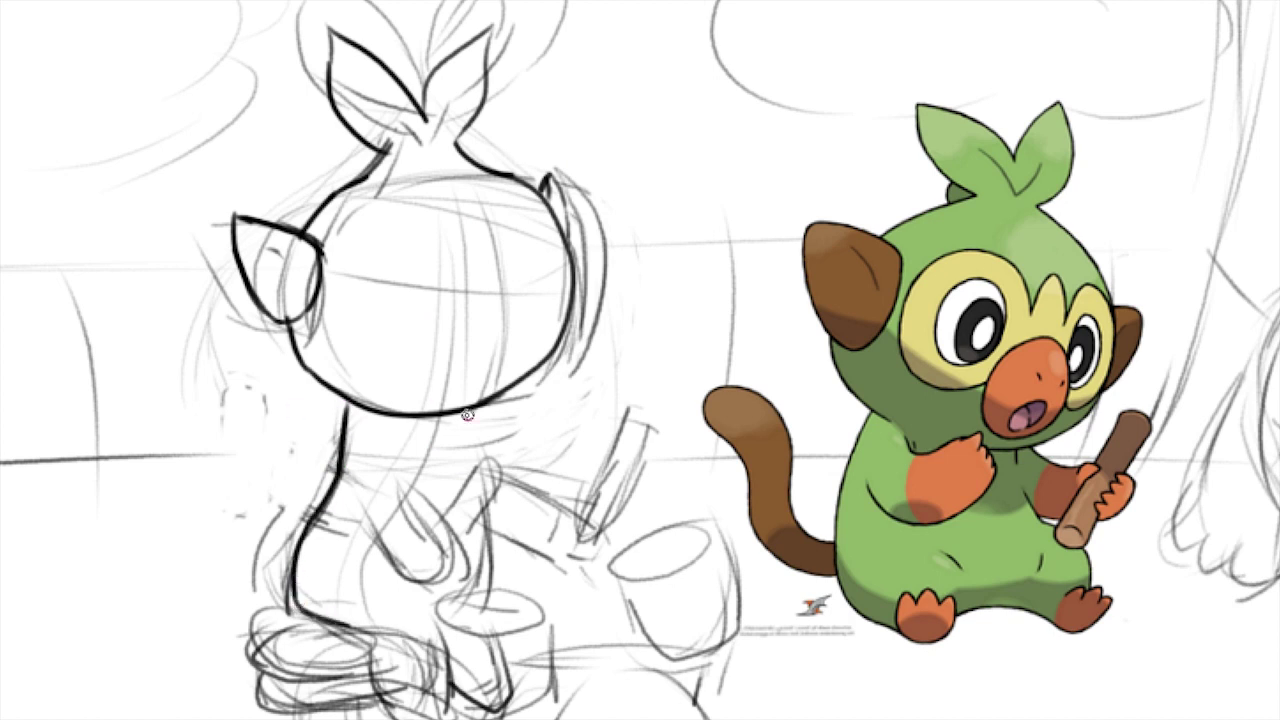
pyautogui.rightClick(413, 392)
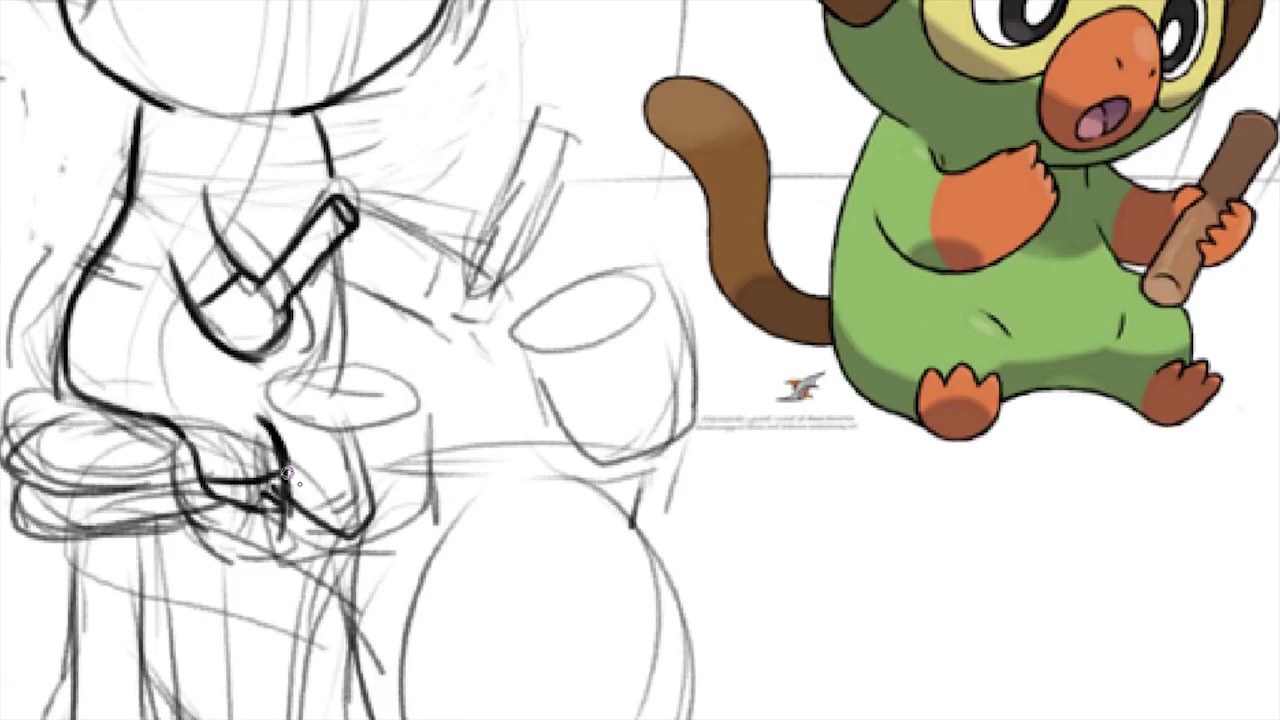
pyautogui.scroll(-1, 340, 480)
# Zoom and pan down the sketch toward Grookey's face, arms and drumsticks for inking
pyautogui.rightClick(320, 357)
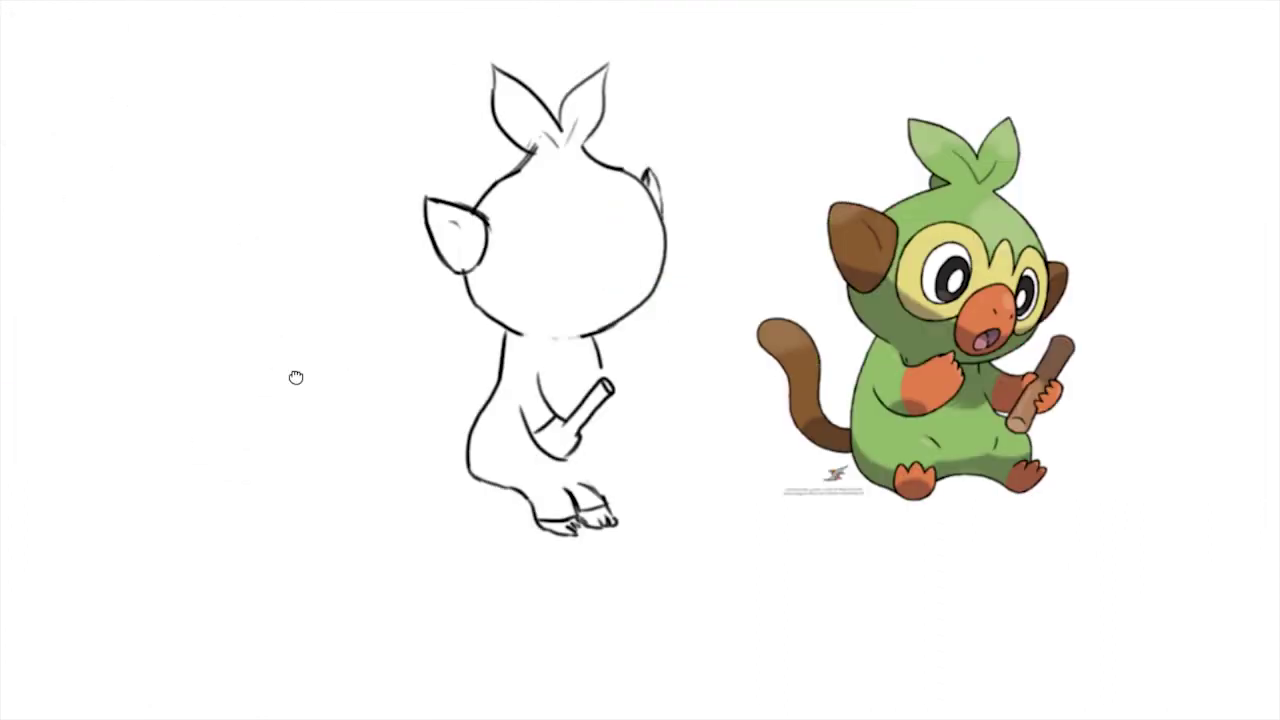
pyautogui.moveTo(296, 377); pyautogui.dragTo(226, 397)
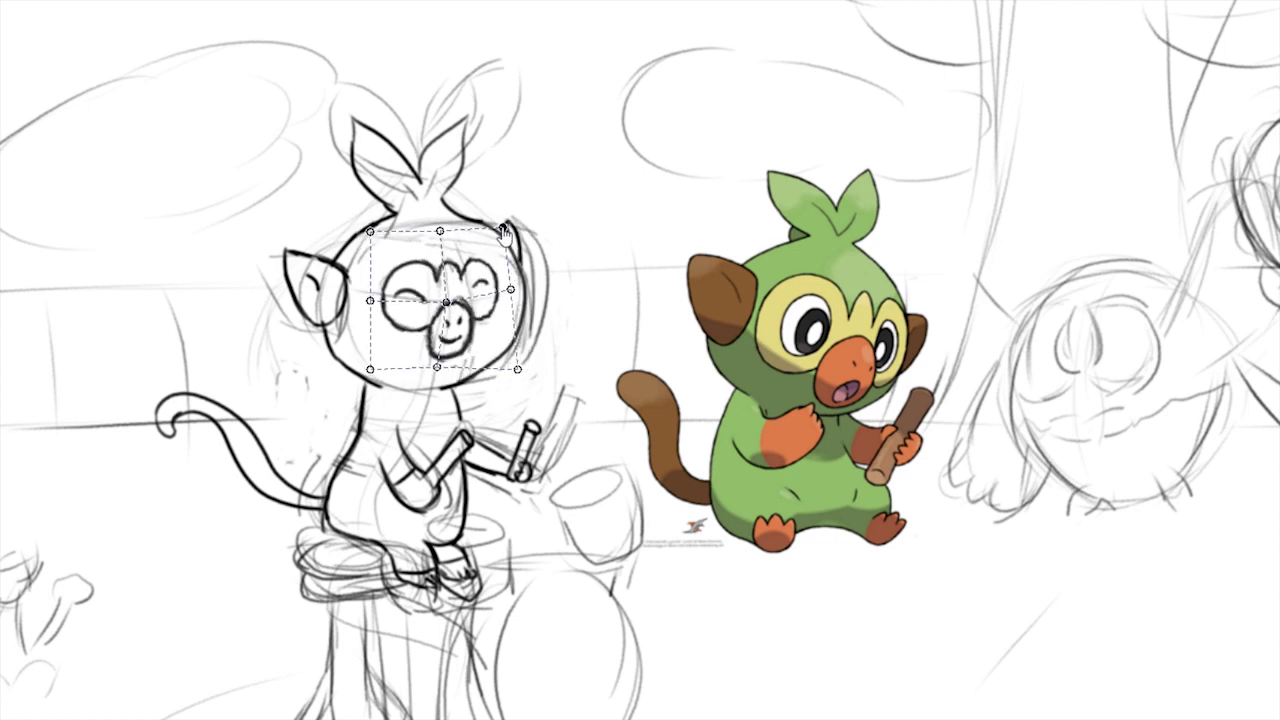
# Warp Grookey's inked face into a new shape, commit it, and transform it again
pyautogui.moveTo(371, 370)
pyautogui.mouseDown()
pyautogui.moveTo(371, 337)
pyautogui.moveTo(383, 352)
pyautogui.mouseUp()
pyautogui.press('Return')
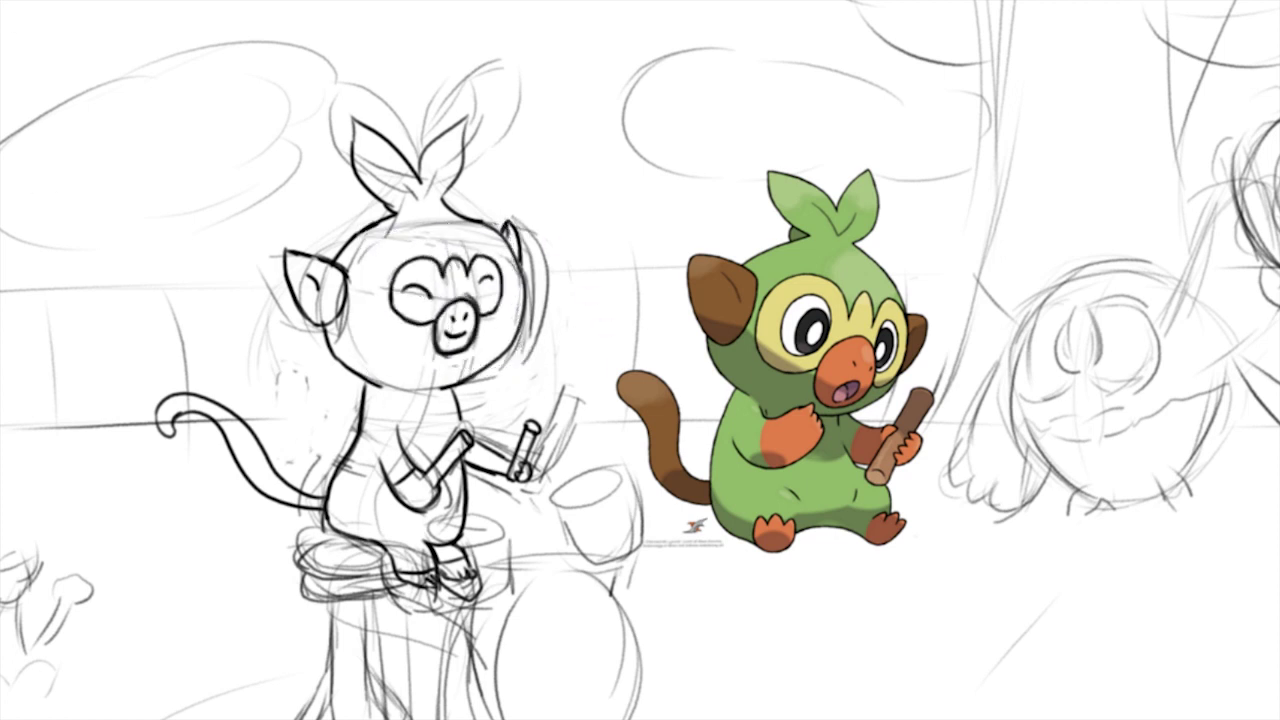
pyautogui.hotkey('ctrl', 't')
pyautogui.scroll(5, 474, 274)
pyautogui.rightClick(370, 395)
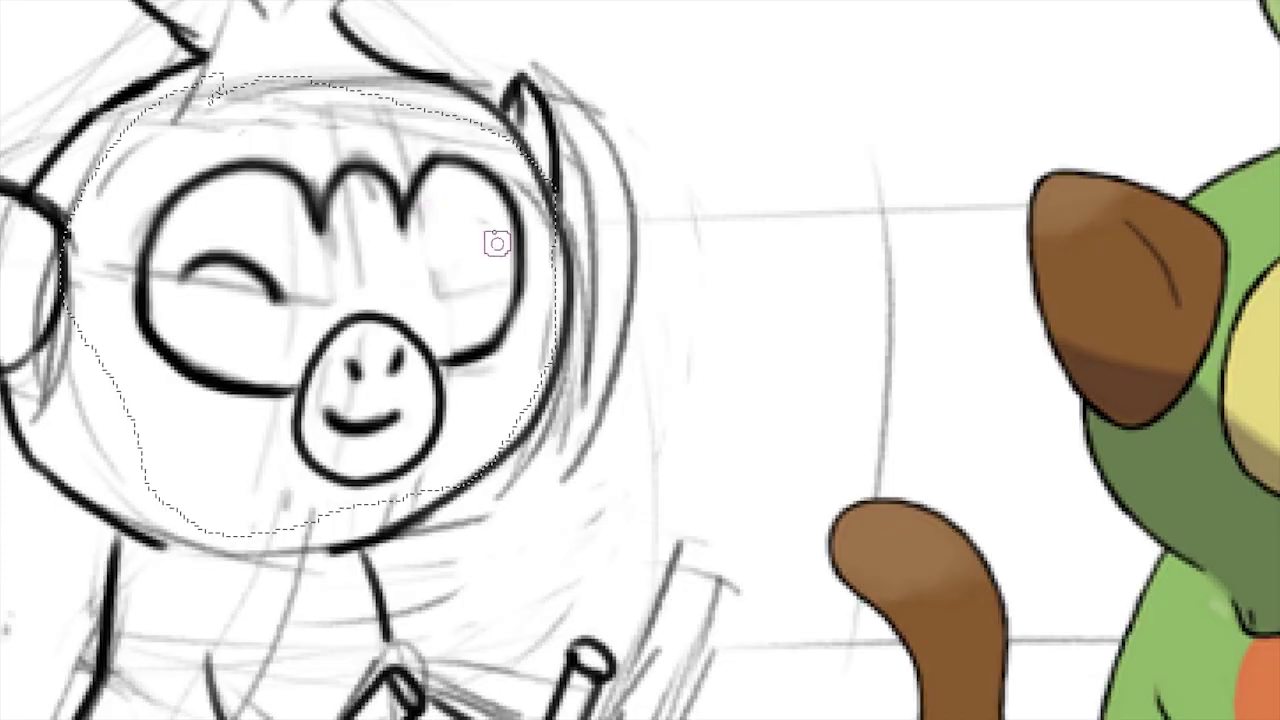
pyautogui.scroll(-3, 417, 283)
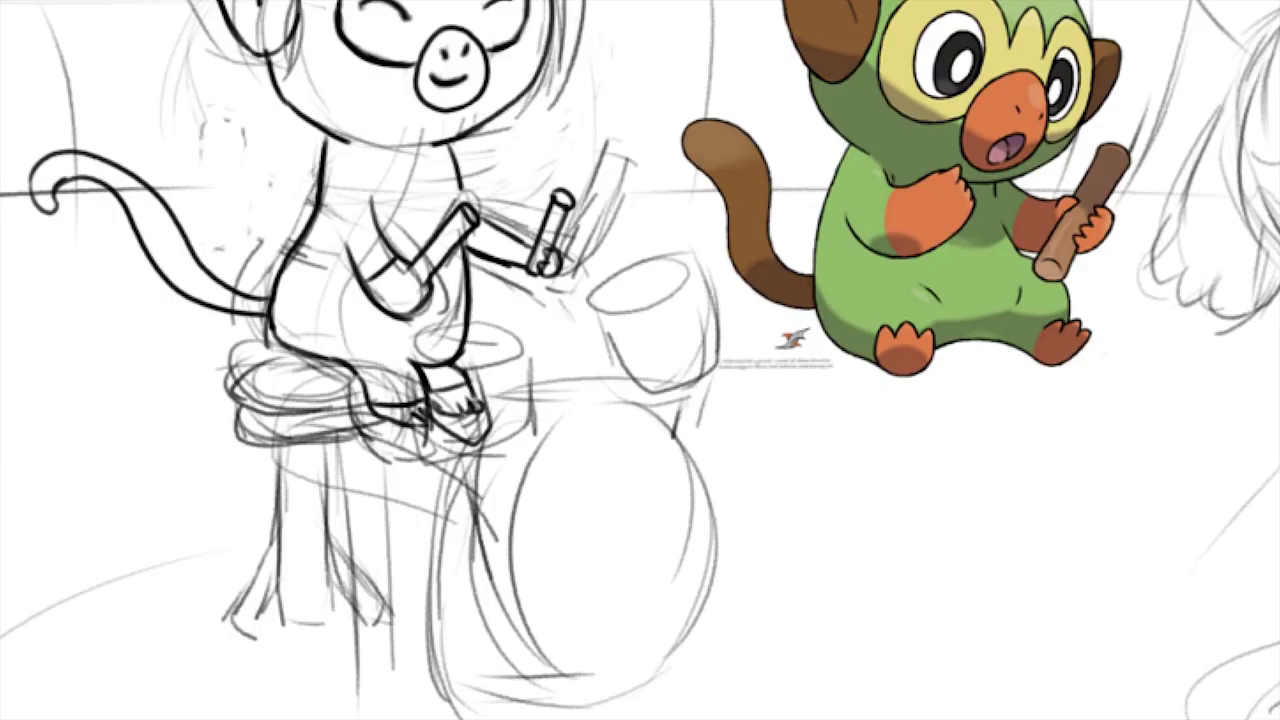
# Draw a bold ellipse over the front drum and distort its corners to fit the drum face, undoing a stray stroke
pyautogui.rightClick(617, 455)
pyautogui.moveTo(508, 428); pyautogui.dragTo(718, 675)
pyautogui.moveTo(757, 614); pyautogui.dragTo(814, 363)
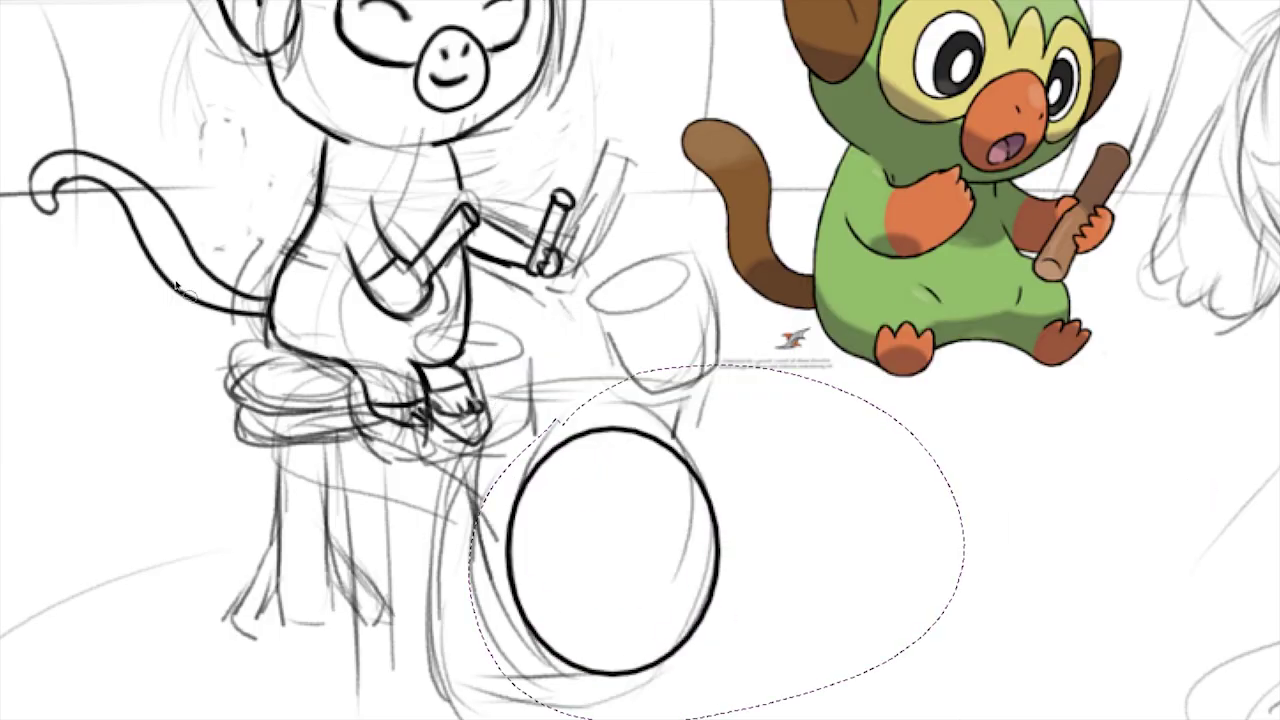
pyautogui.hotkey('ctrl', 't')
pyautogui.moveTo(968, 364); pyautogui.dragTo(855, 327)
pyautogui.moveTo(962, 718); pyautogui.dragTo(871, 663)
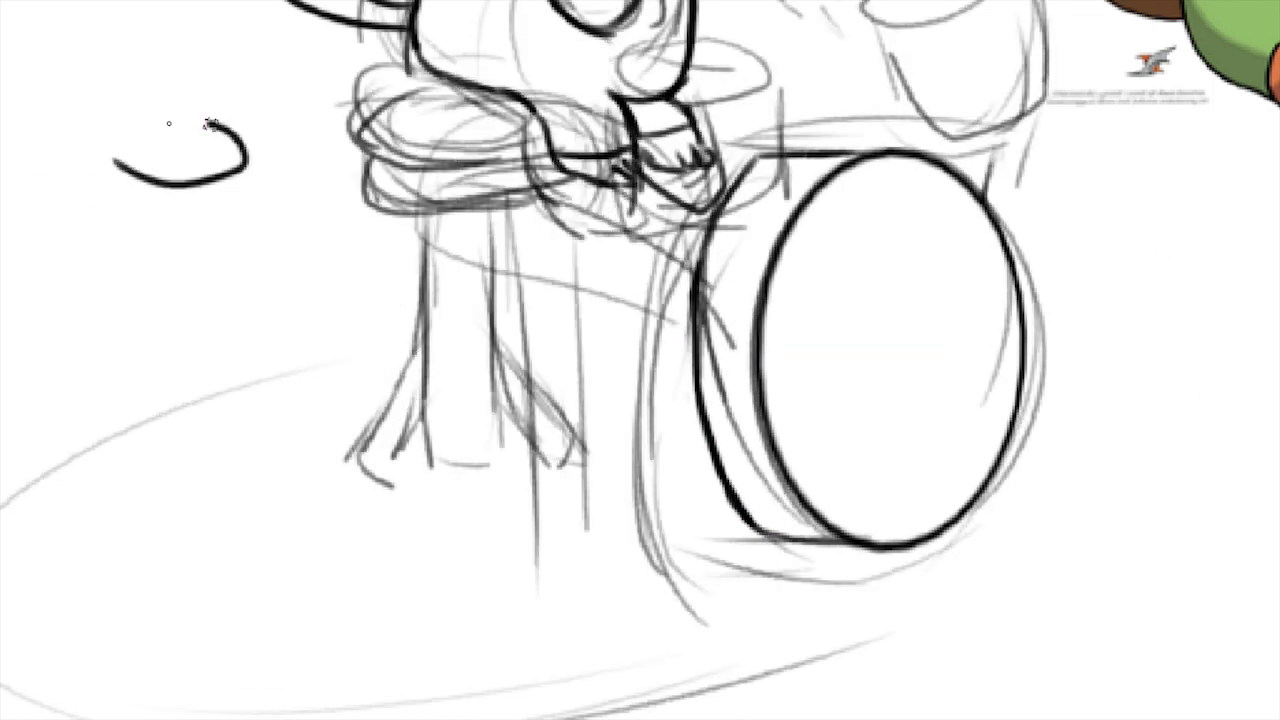
pyautogui.hotkey('ctrl', 'z')
pyautogui.hotkey('ctrl', 'z')
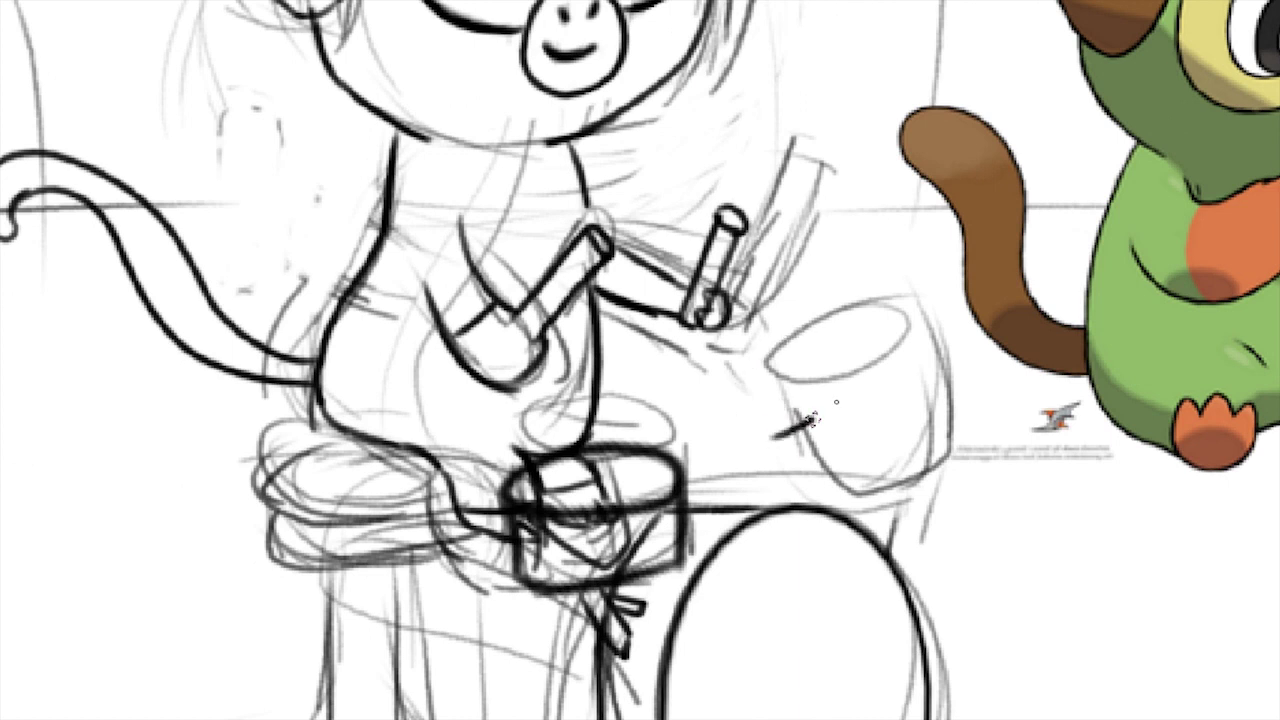
# Redraw Rowlet's bold oval body outline over the owl sketch
pyautogui.moveTo(876, 405); pyautogui.dragTo(768, 480)
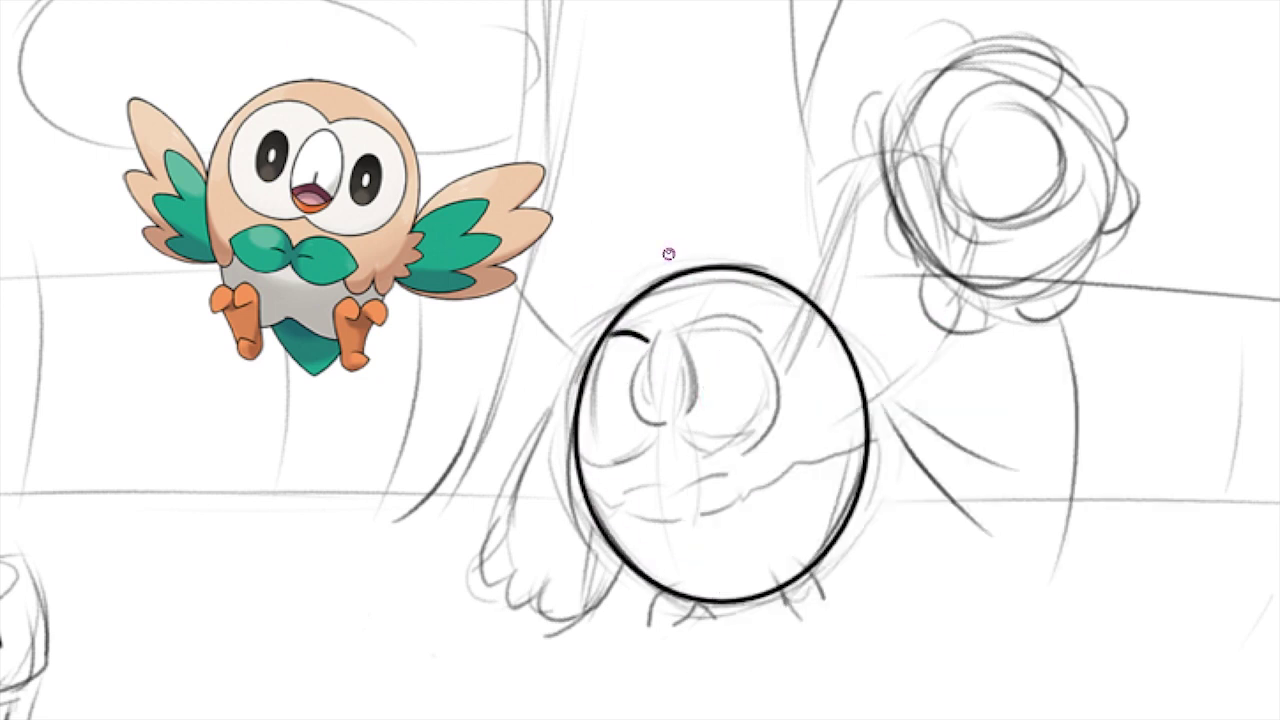
# Pick a new inking brush from the pop-up palette for Rowlet's face
pyautogui.rightClick(773, 397)
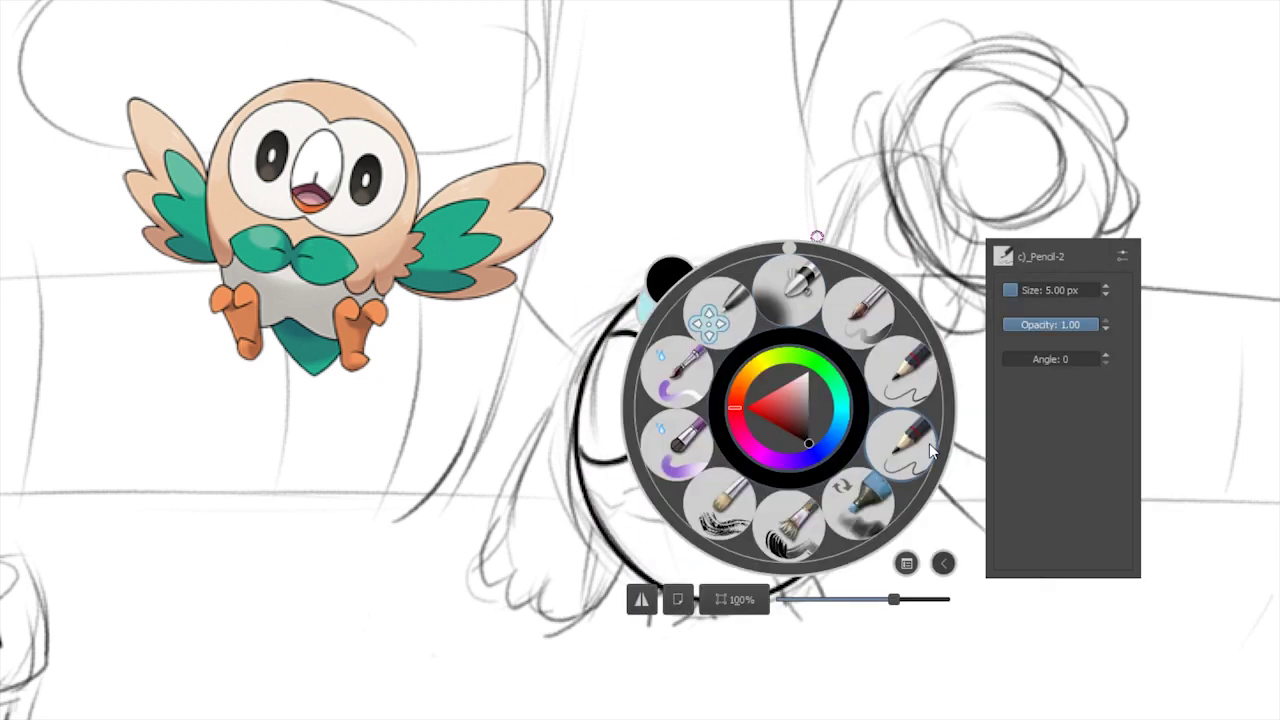
pyautogui.rightClick(767, 377)
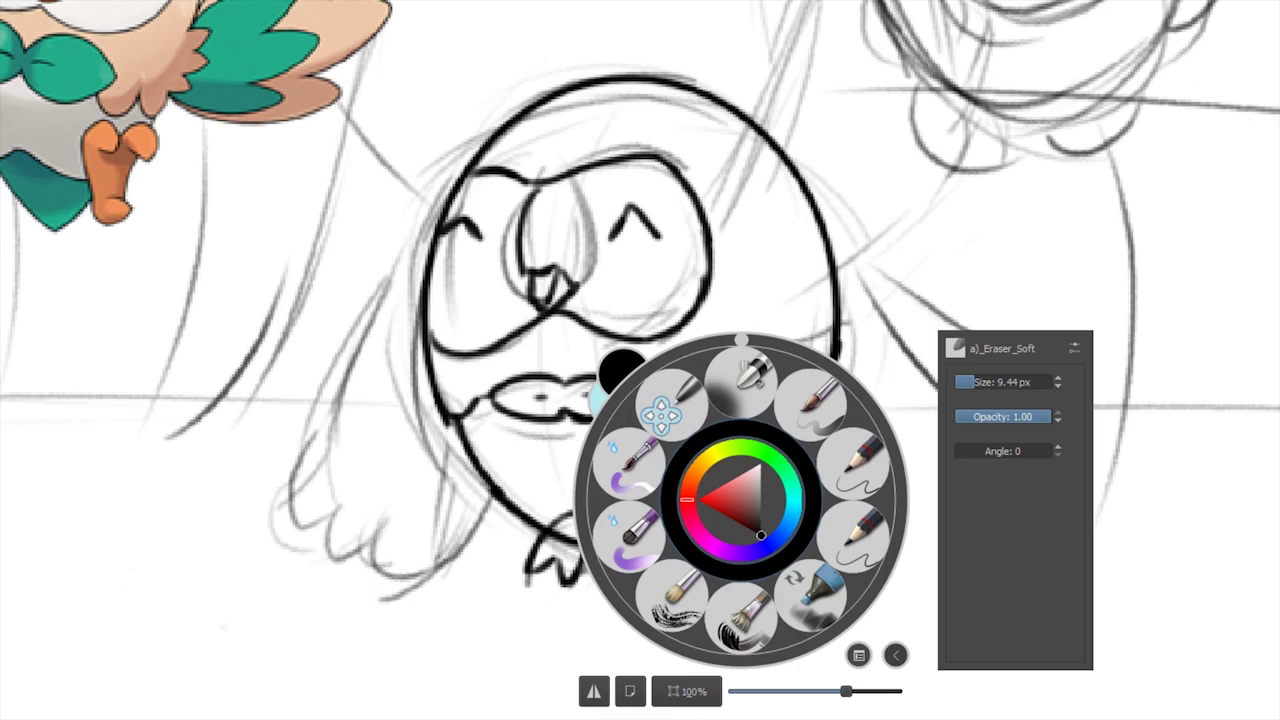
# Ink Rowlet's chest bow outline with a small dash inside it
pyautogui.click(560, 513)
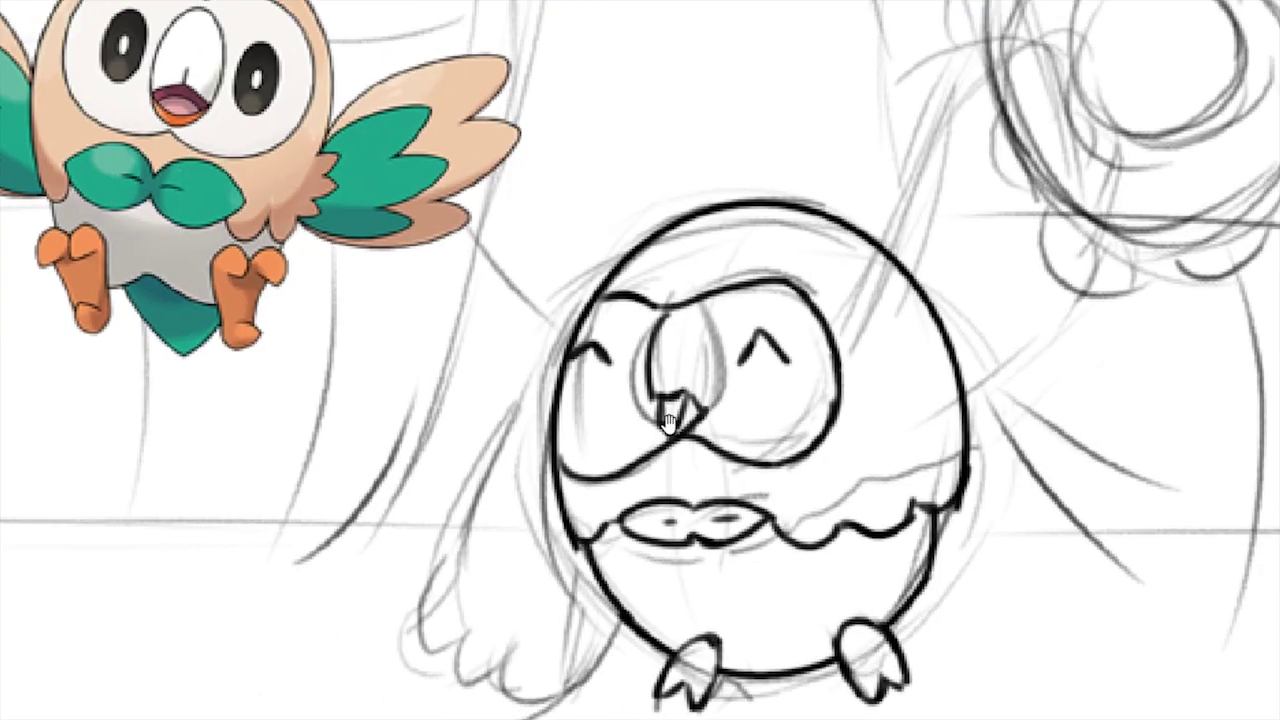
pyautogui.rightClick(622, 393)
pyautogui.click(508, 400)
pyautogui.hotkey('ctrl', 'z')
pyautogui.moveTo(575, 325)
pyautogui.mouseDown()
pyautogui.moveTo(700, 320)
pyautogui.moveTo(590, 385)
pyautogui.mouseUp()
pyautogui.moveTo(575, 335); pyautogui.dragTo(420, 360)
pyautogui.moveTo(590, 352); pyautogui.dragTo(628, 352)
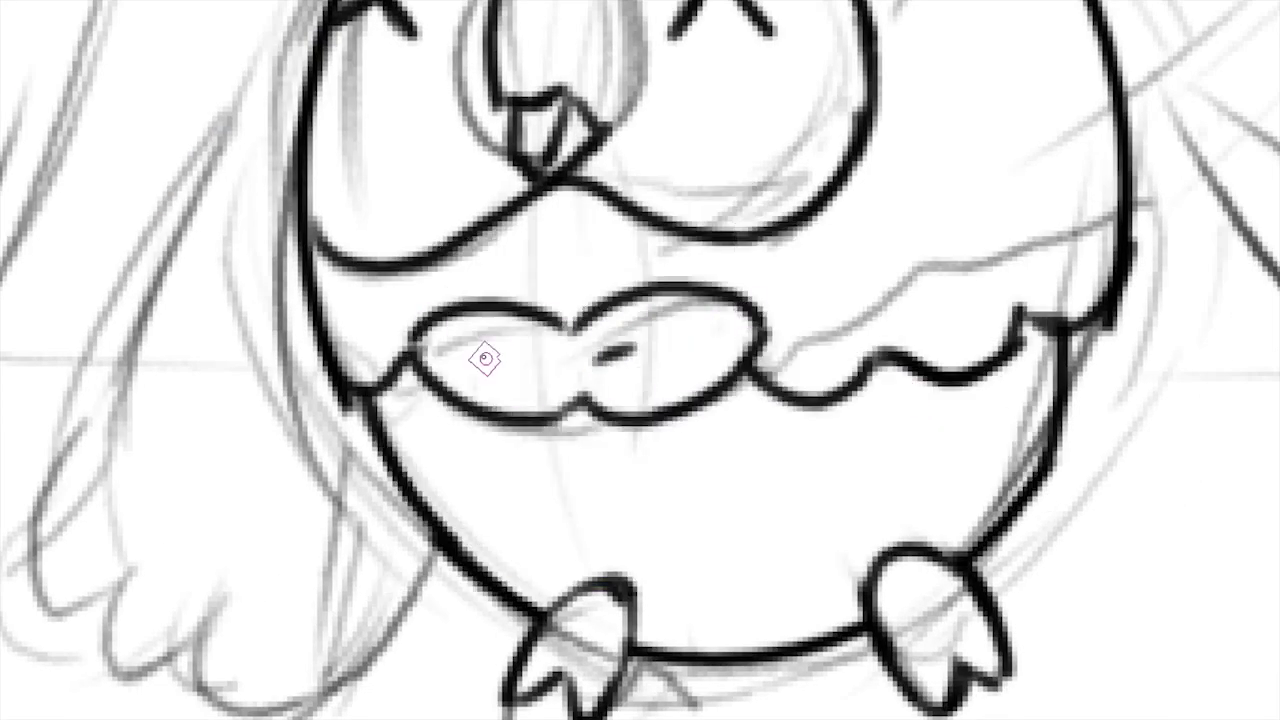
pyautogui.moveTo(475, 357); pyautogui.dragTo(520, 362)
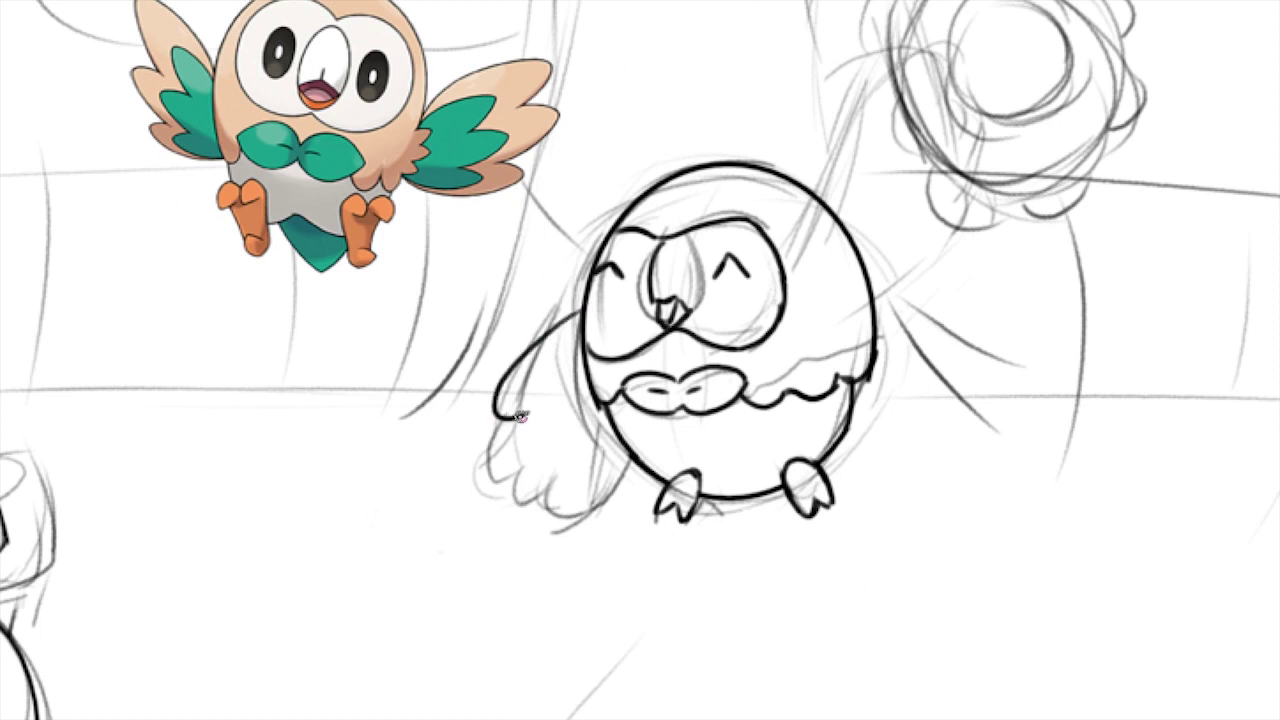
# Redraw the wing as a smoother loop, extend the raised arm into a tambourine ring, and erase stray lines
pyautogui.hotkey('ctrl', 'z')
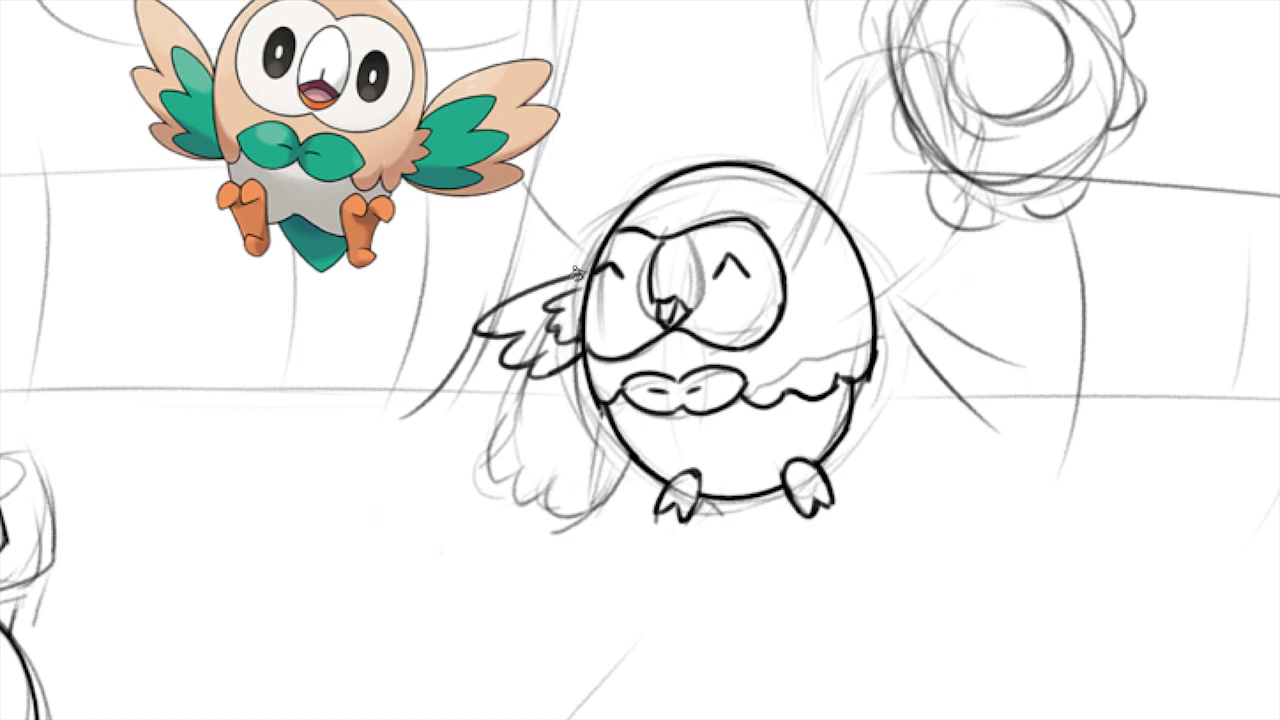
pyautogui.hotkey('ctrl', 'z')
pyautogui.hotkey('ctrl', 'z')
pyautogui.hotkey('ctrl', 'z')
pyautogui.moveTo(583, 293); pyautogui.dragTo(519, 390)
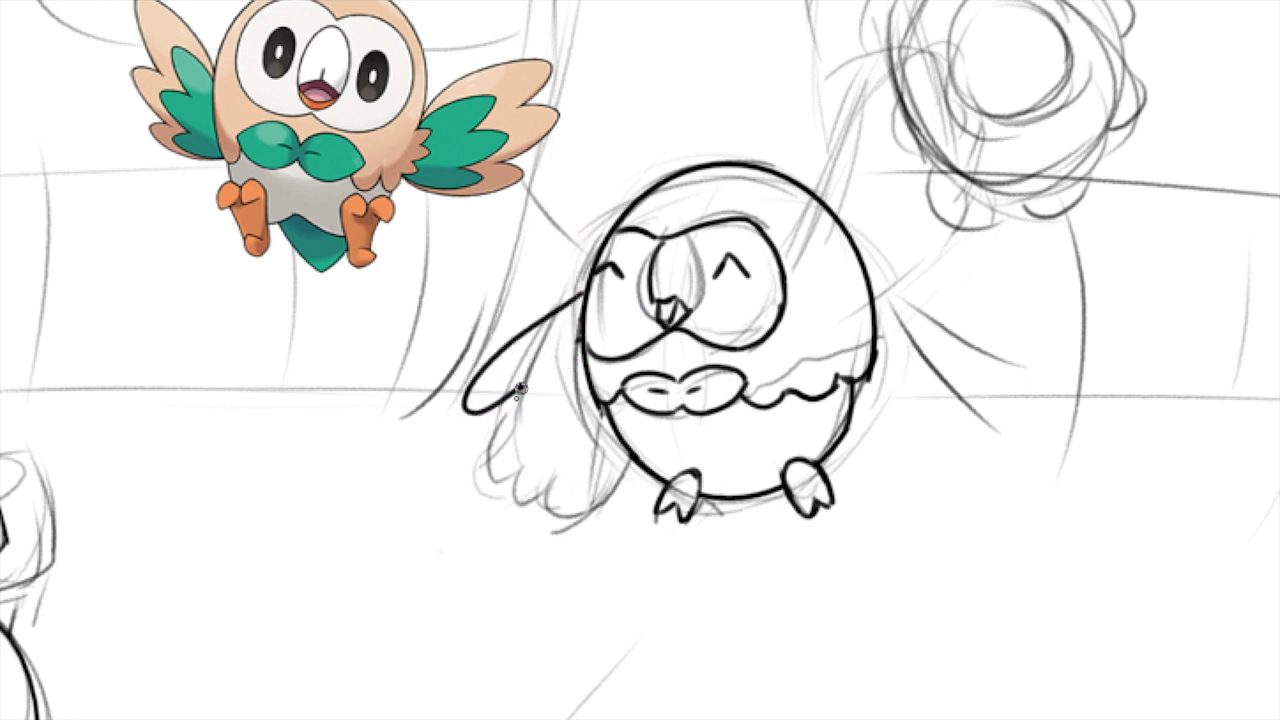
pyautogui.moveTo(868, 178); pyautogui.dragTo(1000, 60)
pyautogui.hotkey('ctrl', 'z')
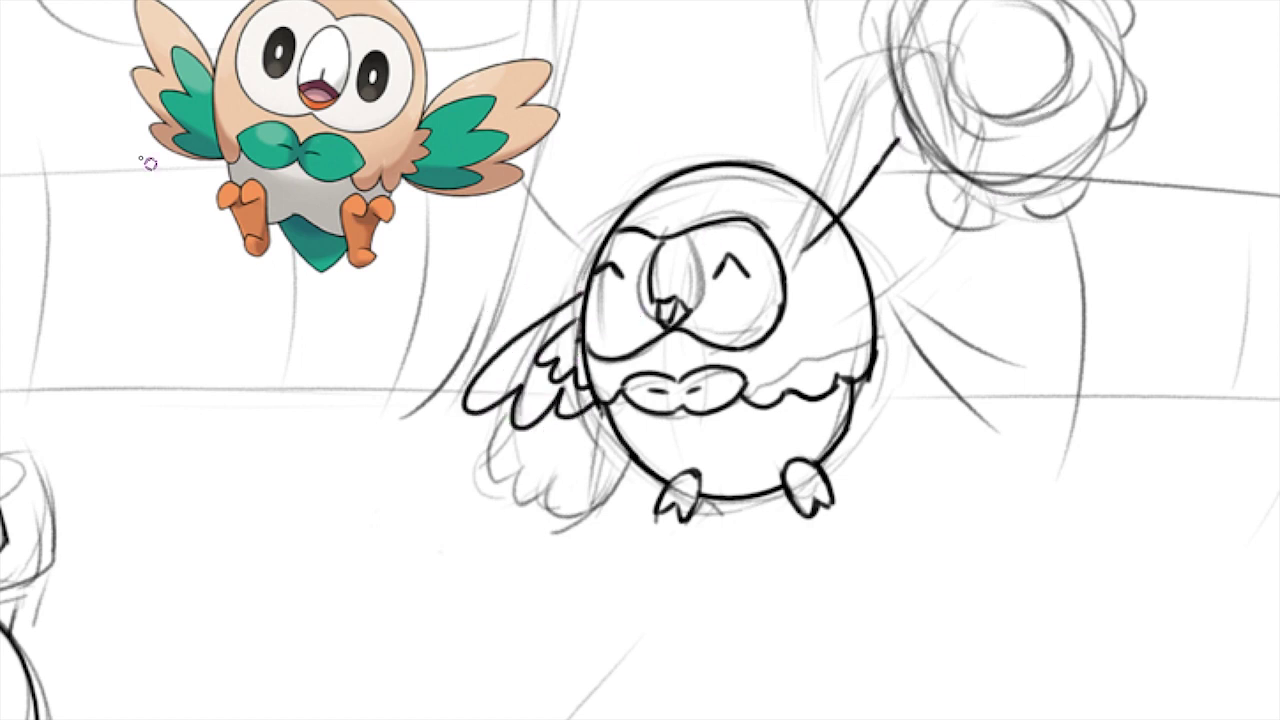
pyautogui.moveTo(930, 125)
pyautogui.mouseDown()
pyautogui.moveTo(905, 135)
pyautogui.moveTo(910, 110)
pyautogui.mouseUp()
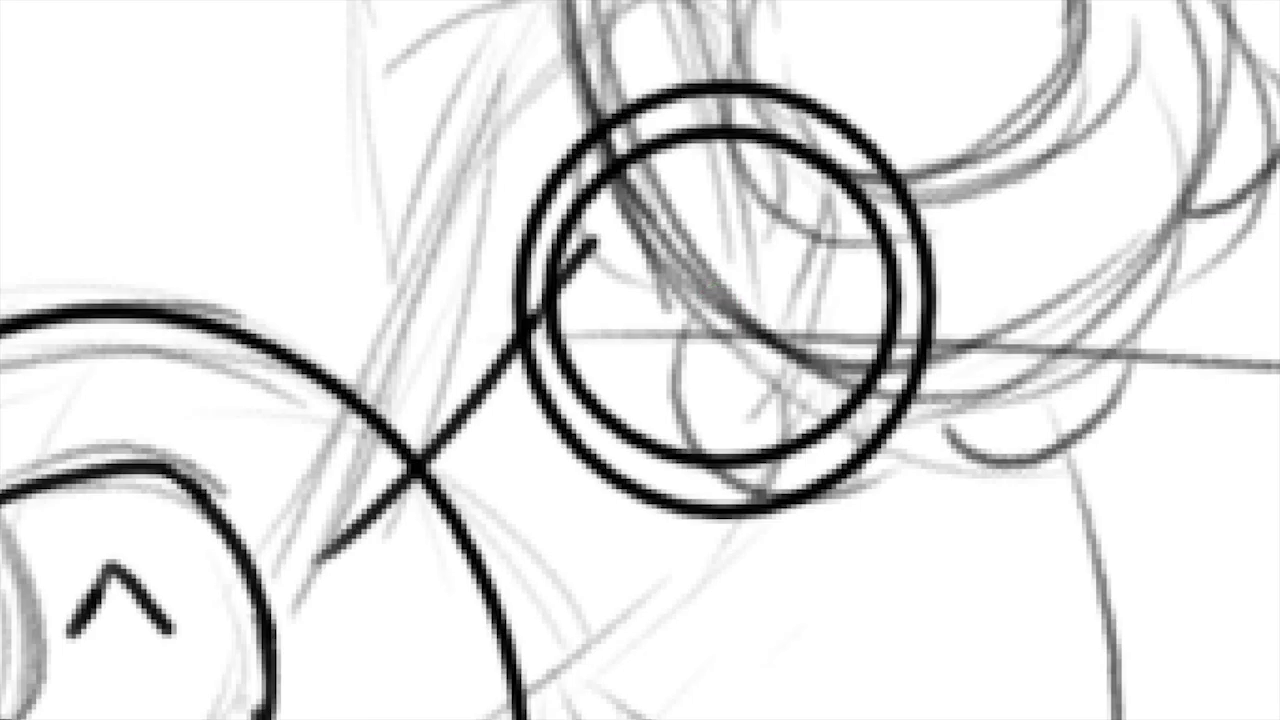
pyautogui.moveTo(595, 240); pyautogui.dragTo(530, 330)
pyautogui.moveTo(460, 700); pyautogui.dragTo(668, 552)
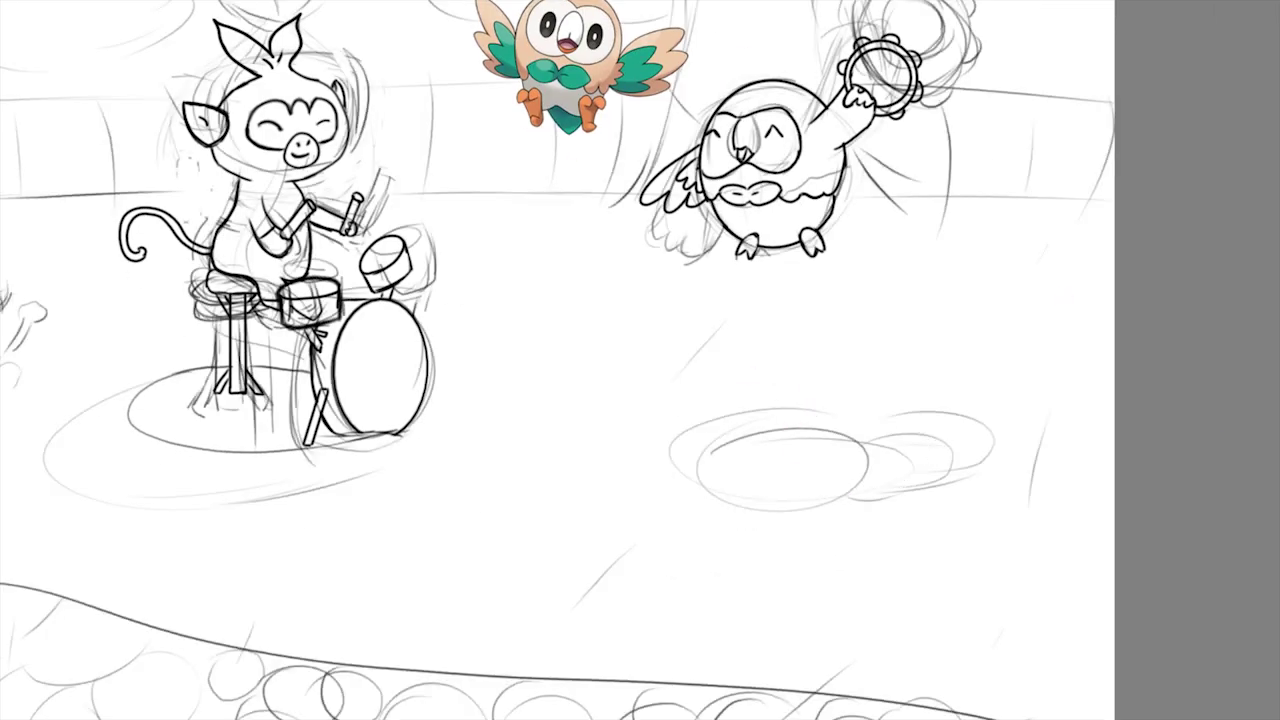
pyautogui.scroll(3, 864, 302)
# Draw a straight horizon line across the full width of the scene
pyautogui.scroll(-3, 640, 360)
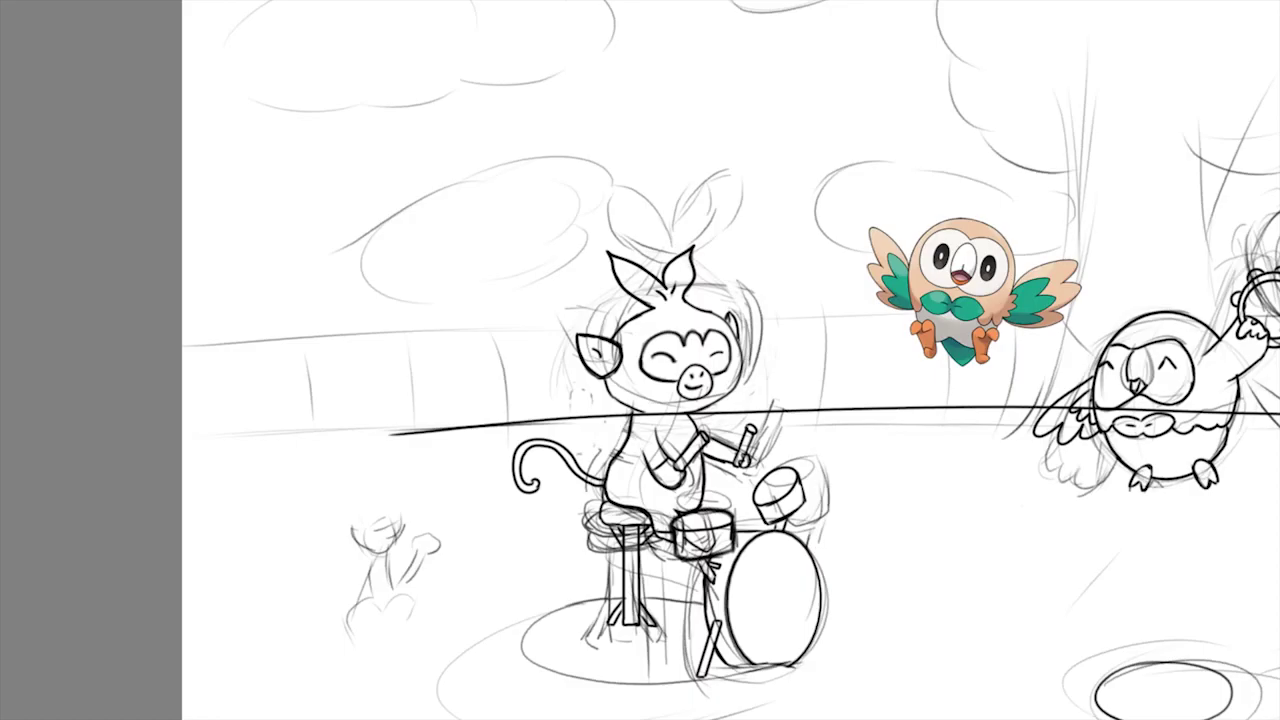
pyautogui.moveTo(127, 376); pyautogui.dragTo(1077, 351)
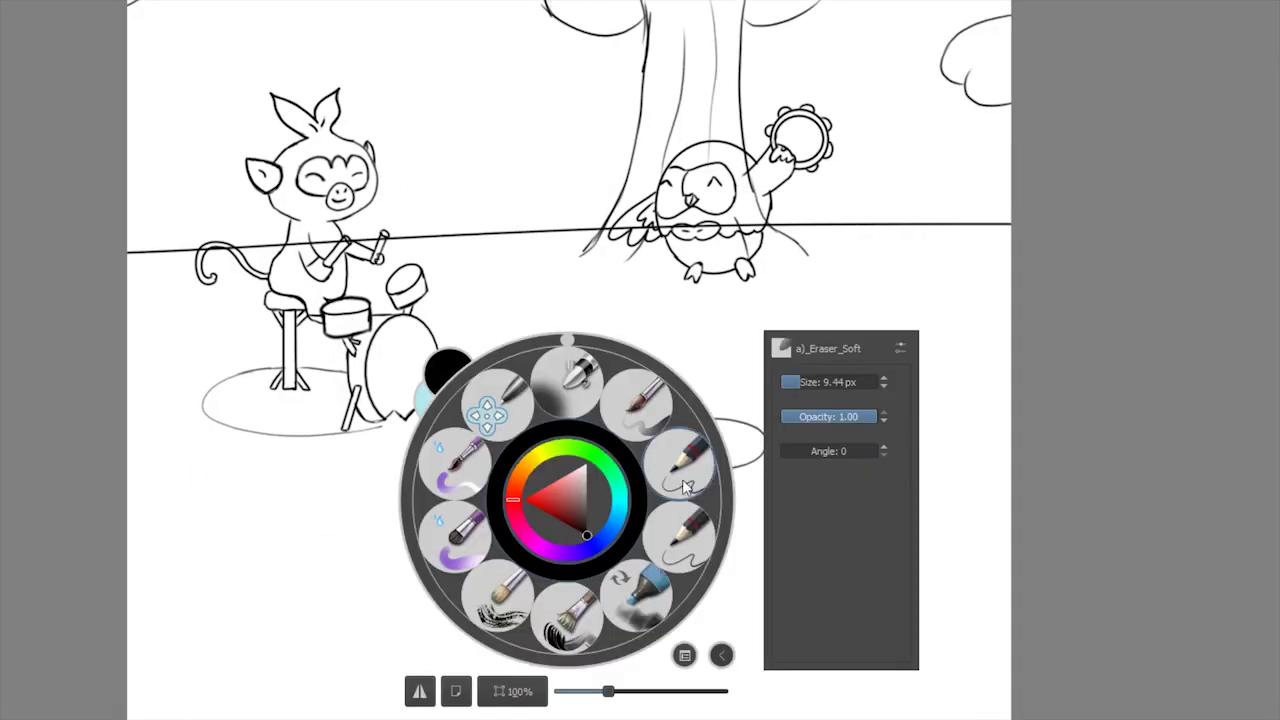
# Paint the sky blue above the horizon with a sky-painting brush
pyautogui.click(1090, 364)
pyautogui.scroll(3, 155, 464)
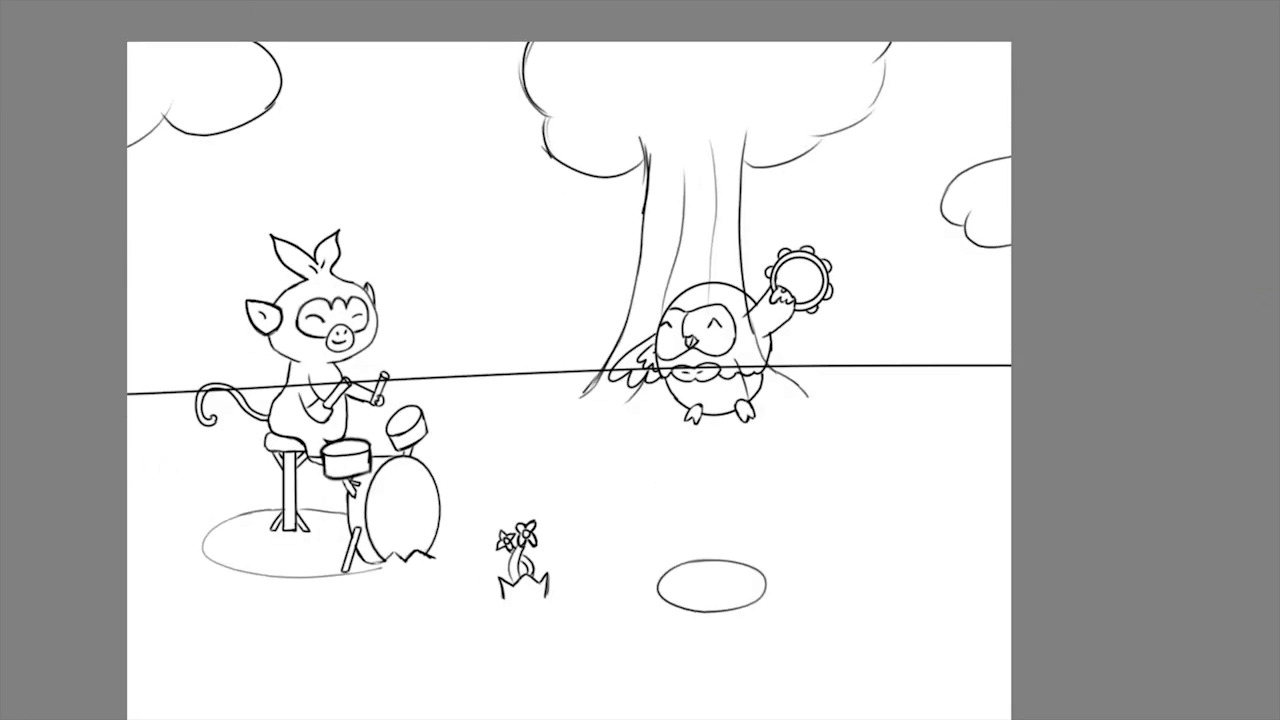
pyautogui.moveTo(200, 57)
pyautogui.mouseDown()
pyautogui.moveTo(514, 257)
pyautogui.moveTo(843, 100)
pyautogui.moveTo(149, 294)
pyautogui.mouseUp()
# Brush soft white clouds at the top left and right, brightening the left cloud's top
pyautogui.rightClick(566, 252)
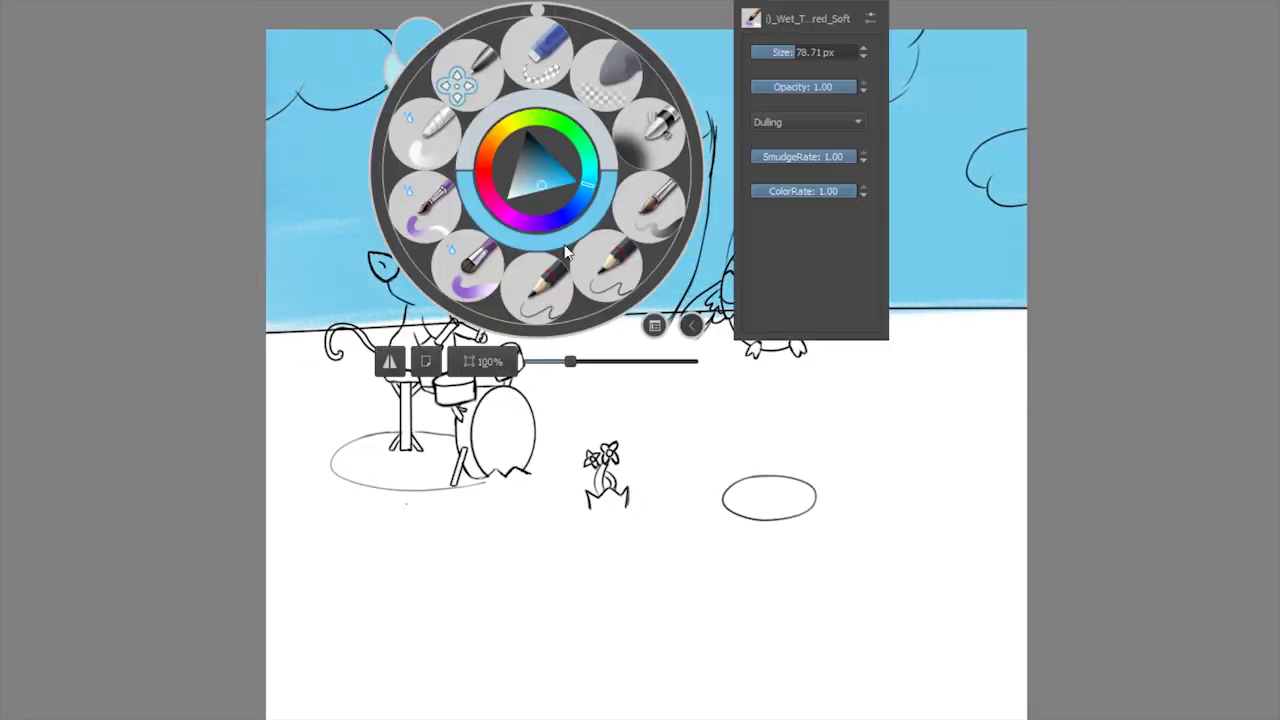
pyautogui.rightClick(557, 193)
pyautogui.moveTo(348, 110)
pyautogui.mouseDown()
pyautogui.moveTo(388, 117)
pyautogui.moveTo(349, 99)
pyautogui.moveTo(484, 83)
pyautogui.moveTo(420, 130)
pyautogui.moveTo(376, 80)
pyautogui.moveTo(532, 87)
pyautogui.mouseUp()
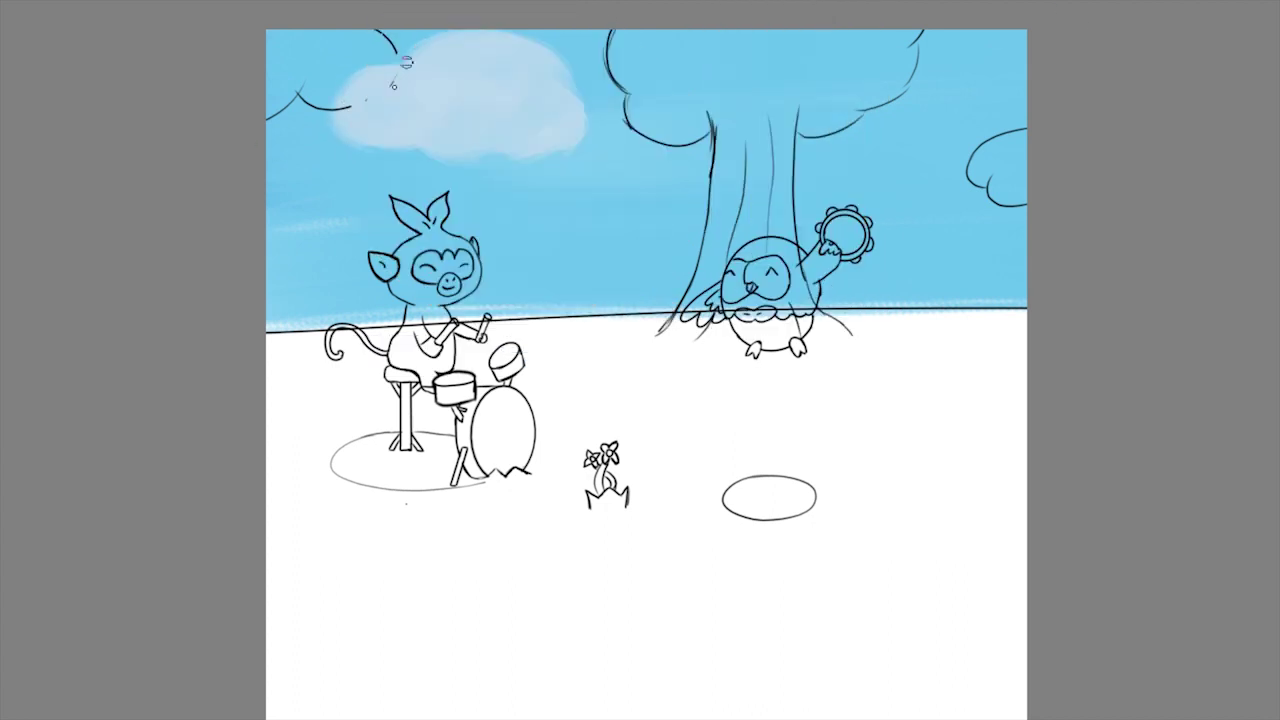
pyautogui.rightClick(706, 166)
pyautogui.click(594, 106)
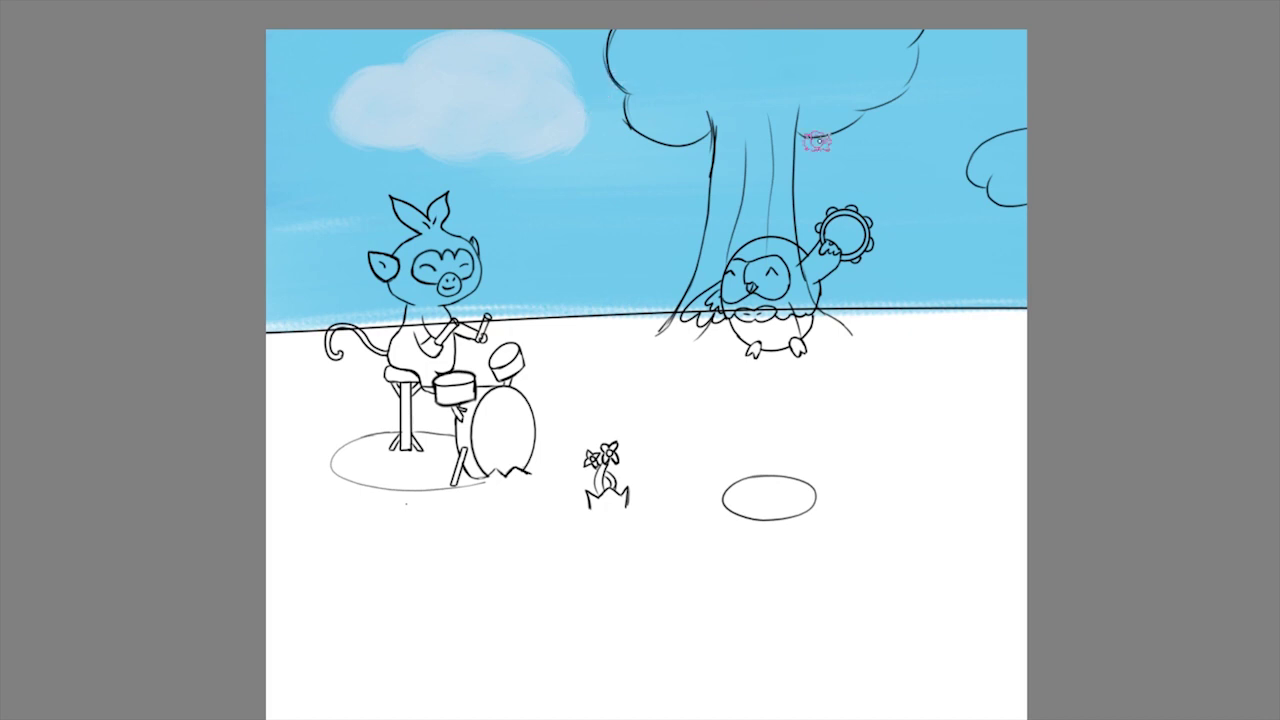
pyautogui.moveTo(900, 140)
pyautogui.mouseDown()
pyautogui.moveTo(958, 112)
pyautogui.moveTo(1012, 131)
pyautogui.moveTo(976, 97)
pyautogui.moveTo(1087, 84)
pyautogui.moveTo(1039, 83)
pyautogui.moveTo(967, 137)
pyautogui.moveTo(992, 120)
pyautogui.moveTo(988, 87)
pyautogui.mouseUp()
pyautogui.moveTo(430, 45)
pyautogui.mouseDown()
pyautogui.moveTo(560, 51)
pyautogui.moveTo(429, 76)
pyautogui.mouseUp()
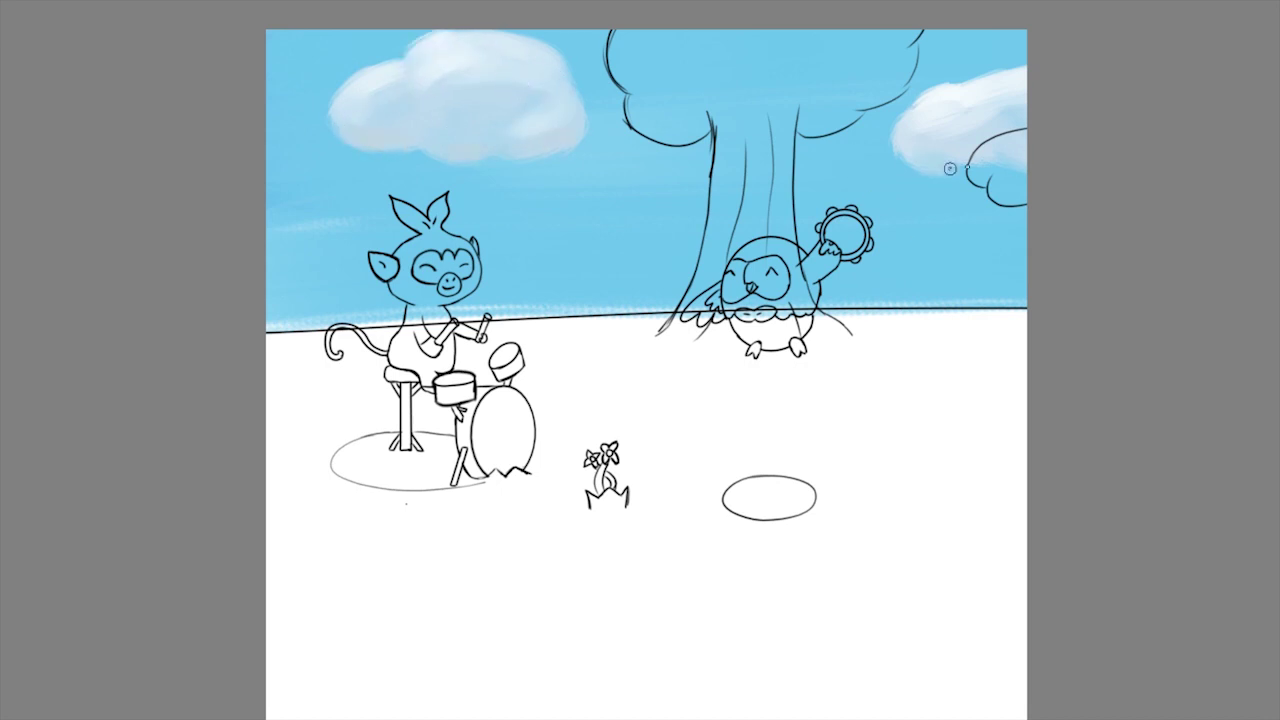
# Add a small white cloud at the sky's left edge
pyautogui.rightClick(749, 243)
pyautogui.moveTo(300, 185); pyautogui.dragTo(275, 220)
pyautogui.rightClick(229, 231)
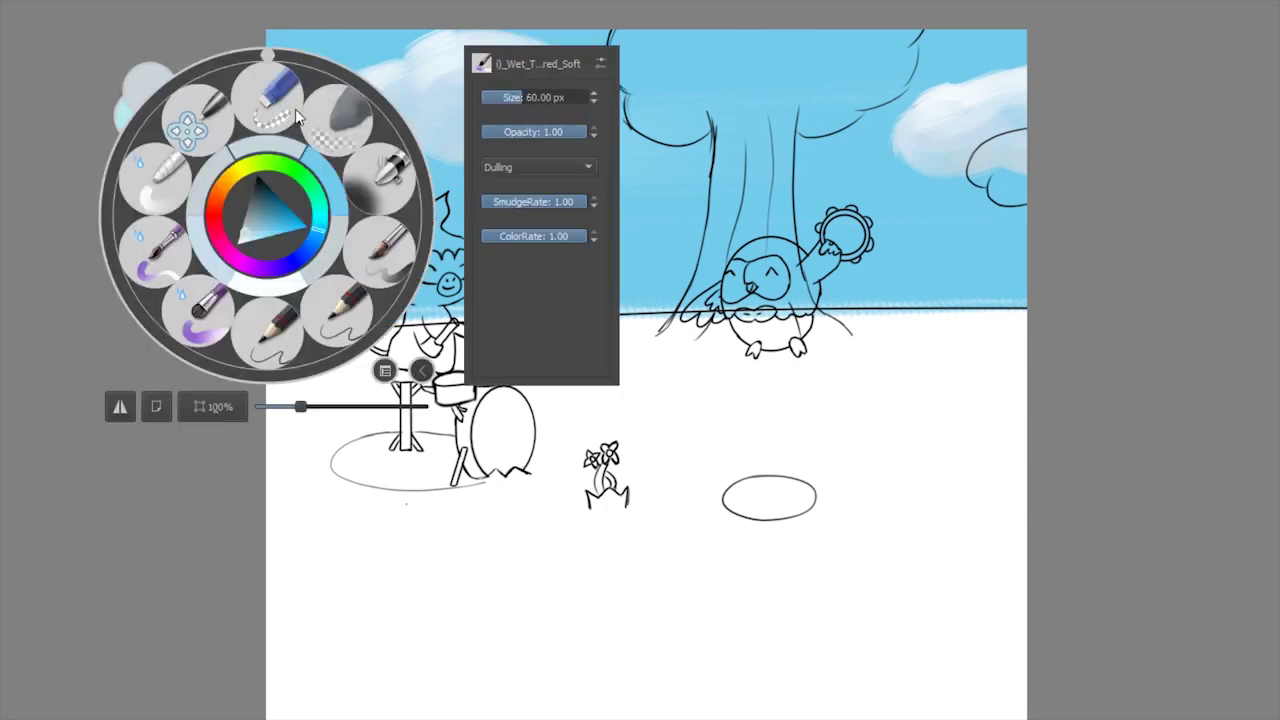
pyautogui.rightClick(229, 233)
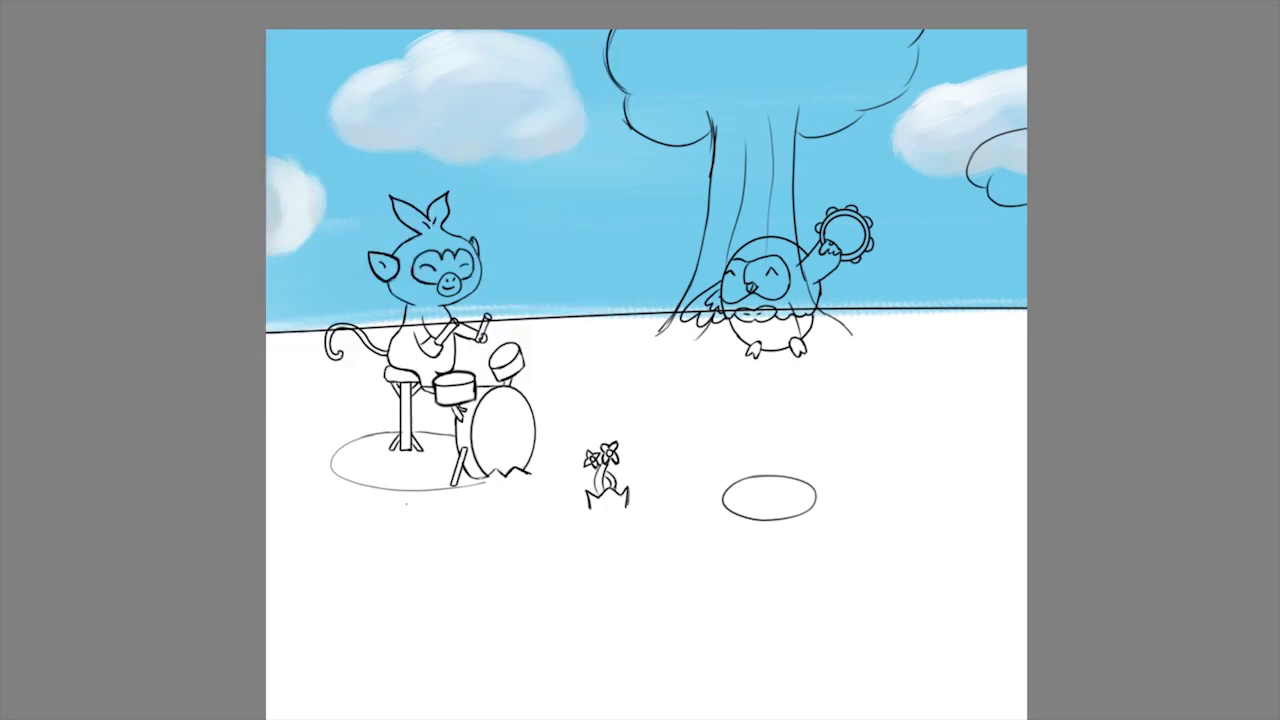
# Paint the ground green, shade the ellipse under the owl dark green, and pick brown for the trunk
pyautogui.moveTo(1010, 335)
pyautogui.mouseDown()
pyautogui.moveTo(800, 335)
pyautogui.moveTo(257, 405)
pyautogui.moveTo(1020, 380)
pyautogui.moveTo(938, 413)
pyautogui.moveTo(1000, 337)
pyautogui.moveTo(646, 600)
pyautogui.moveTo(623, 371)
pyautogui.moveTo(161, 635)
pyautogui.moveTo(986, 520)
pyautogui.mouseUp()
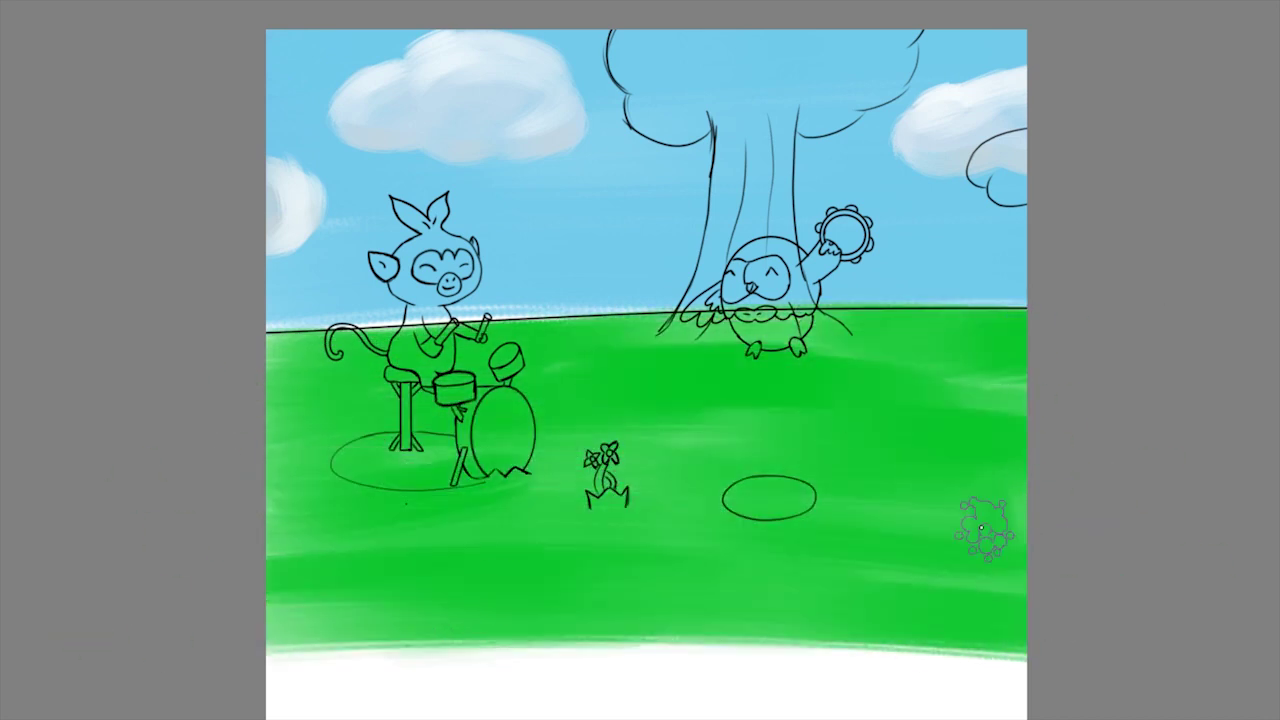
pyautogui.moveTo(751, 522); pyautogui.dragTo(790, 505)
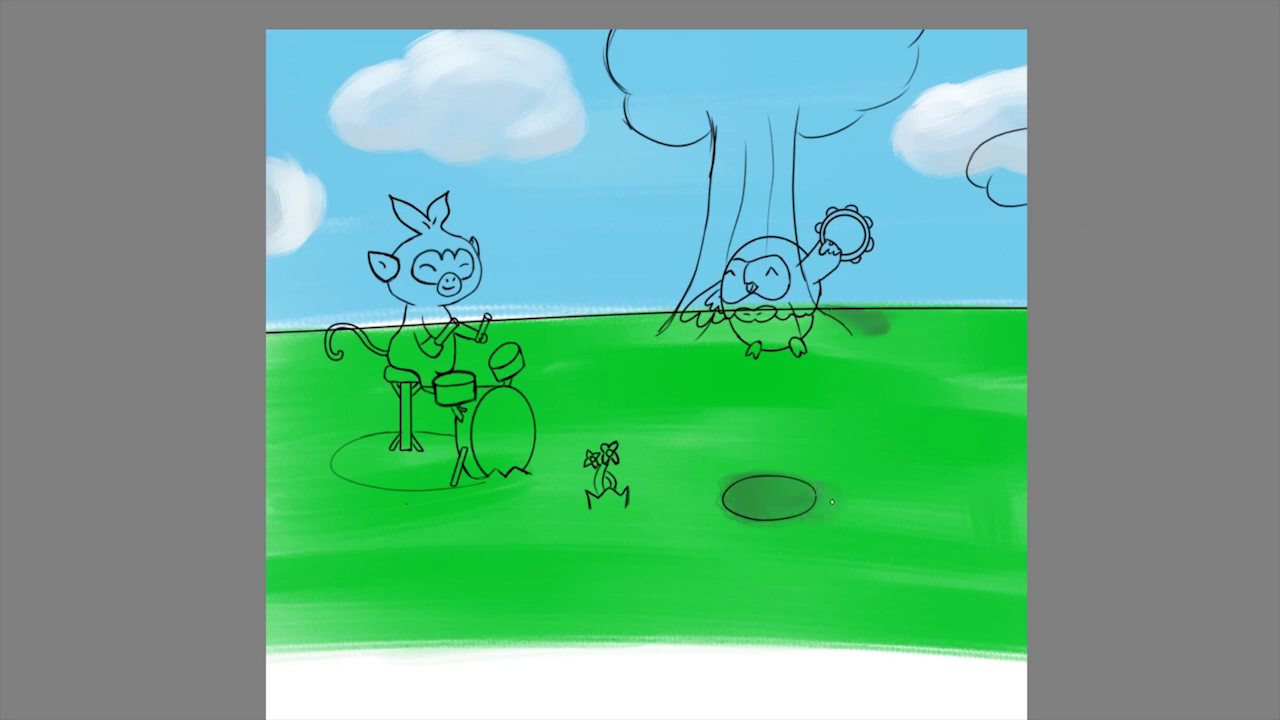
pyautogui.rightClick(571, 286)
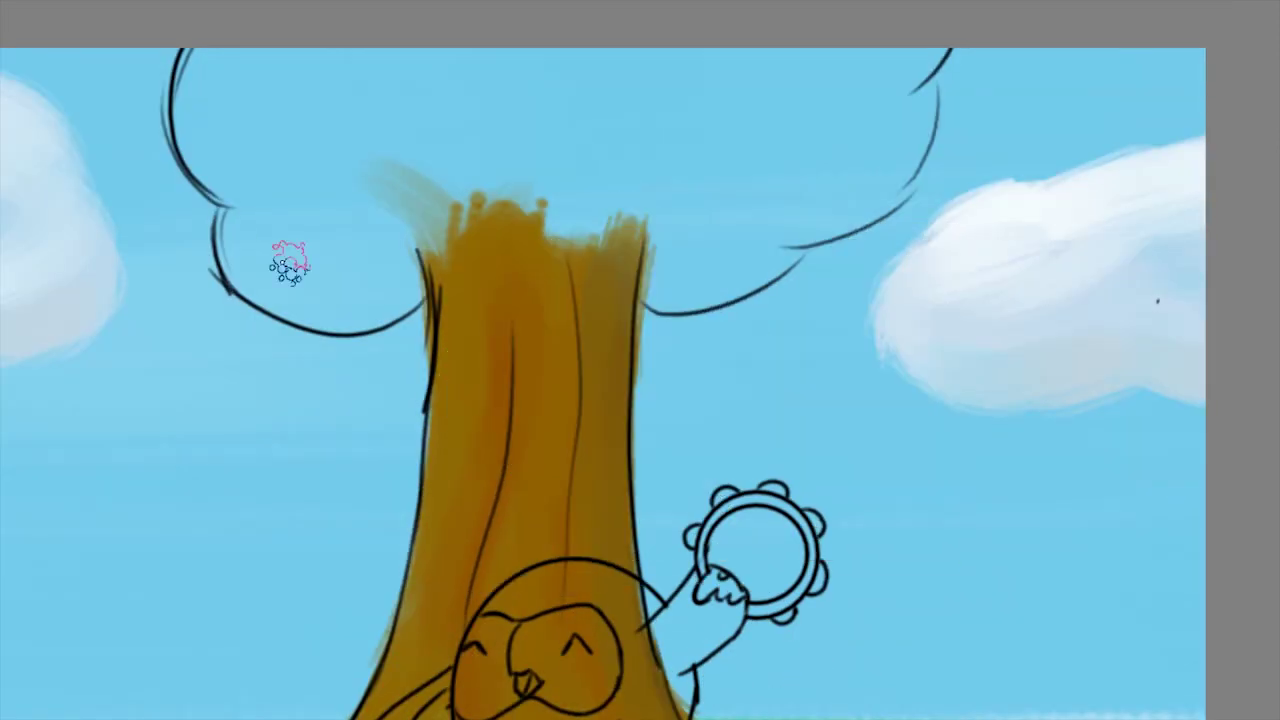
# Fill the tree canopy with dark green and extend the orange streak into a zigzag
pyautogui.moveTo(216, 214)
pyautogui.mouseDown()
pyautogui.moveTo(383, 297)
pyautogui.moveTo(305, 200)
pyautogui.mouseUp()
pyautogui.moveTo(630, 295)
pyautogui.mouseDown()
pyautogui.moveTo(755, 230)
pyautogui.moveTo(667, 262)
pyautogui.moveTo(689, 227)
pyautogui.moveTo(864, 188)
pyautogui.moveTo(875, 120)
pyautogui.moveTo(711, 191)
pyautogui.moveTo(779, 133)
pyautogui.moveTo(232, 46)
pyautogui.moveTo(235, 109)
pyautogui.moveTo(407, 63)
pyautogui.moveTo(390, 225)
pyautogui.moveTo(250, 142)
pyautogui.moveTo(241, 246)
pyautogui.moveTo(243, 96)
pyautogui.moveTo(305, 81)
pyautogui.moveTo(429, 238)
pyautogui.moveTo(439, 192)
pyautogui.moveTo(648, 213)
pyautogui.moveTo(886, 133)
pyautogui.moveTo(718, 113)
pyautogui.moveTo(670, 255)
pyautogui.moveTo(417, 262)
pyautogui.moveTo(577, 252)
pyautogui.moveTo(575, 141)
pyautogui.mouseUp()
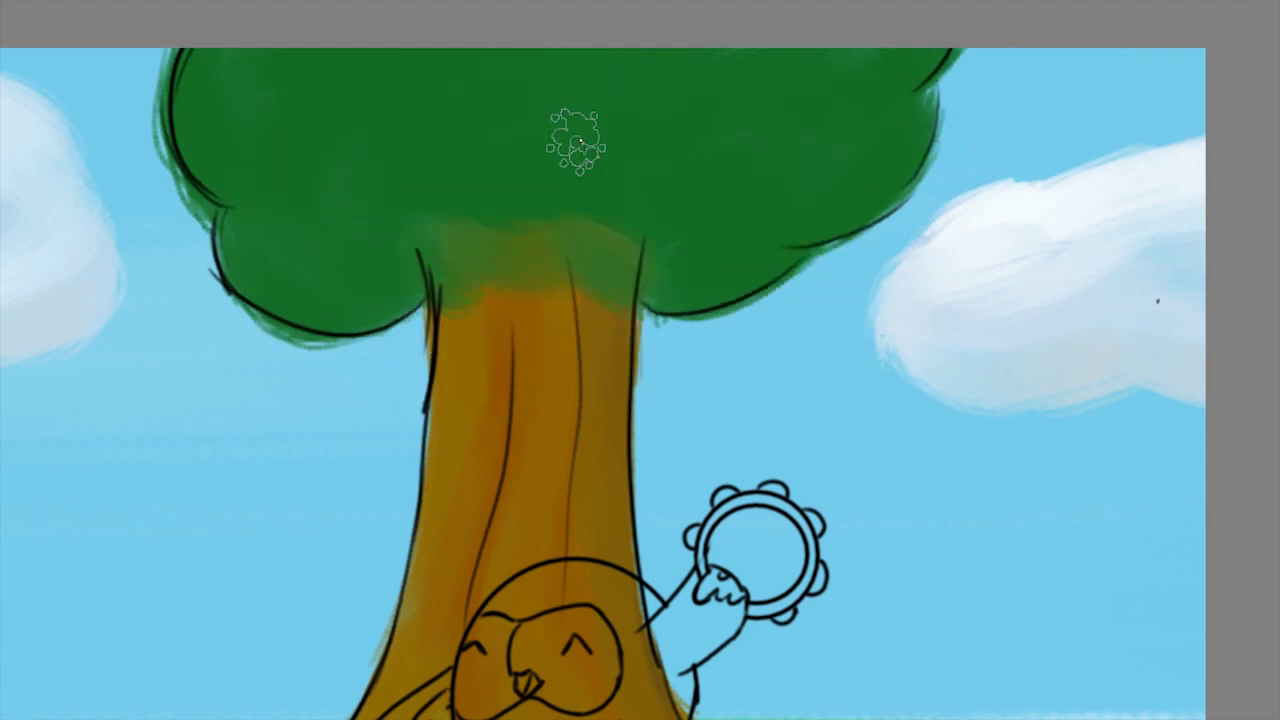
pyautogui.moveTo(808, 157); pyautogui.dragTo(850, 118)
# Pick a new paint colour from the pop-up palette and zoom in
pyautogui.rightClick(843, 160)
pyautogui.click(810, 243)
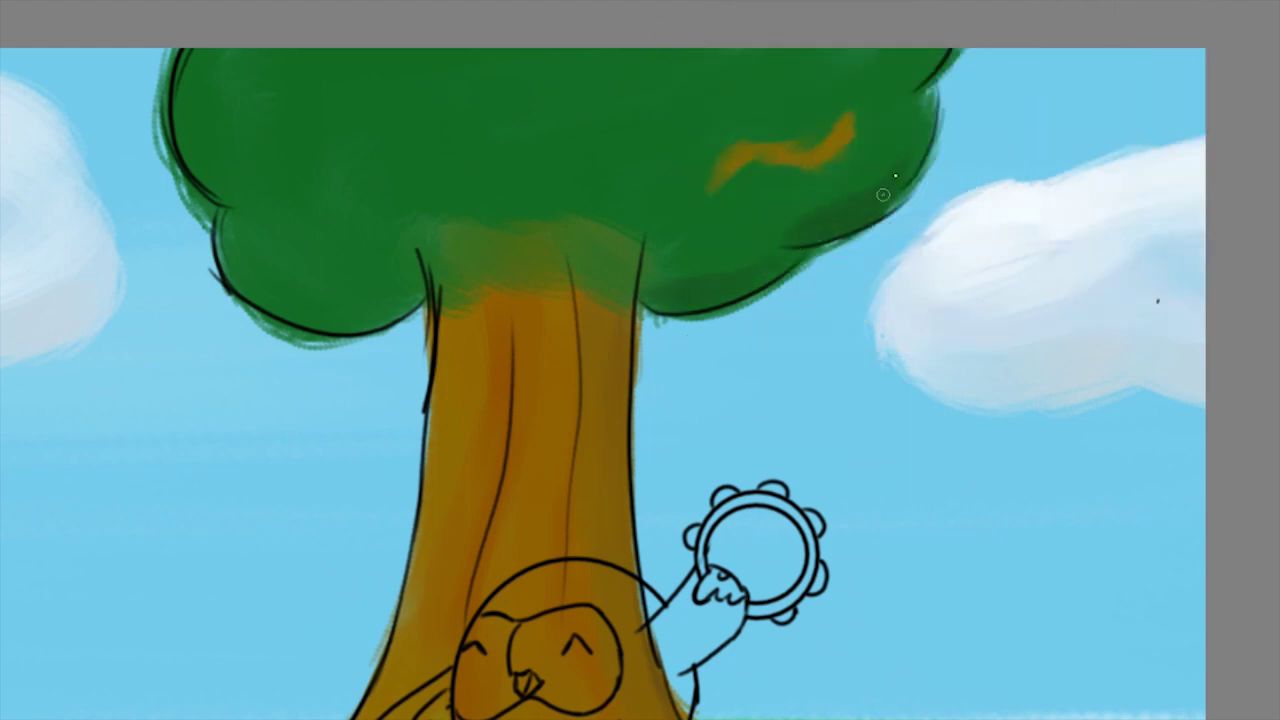
pyautogui.scroll(2, 603, 384)
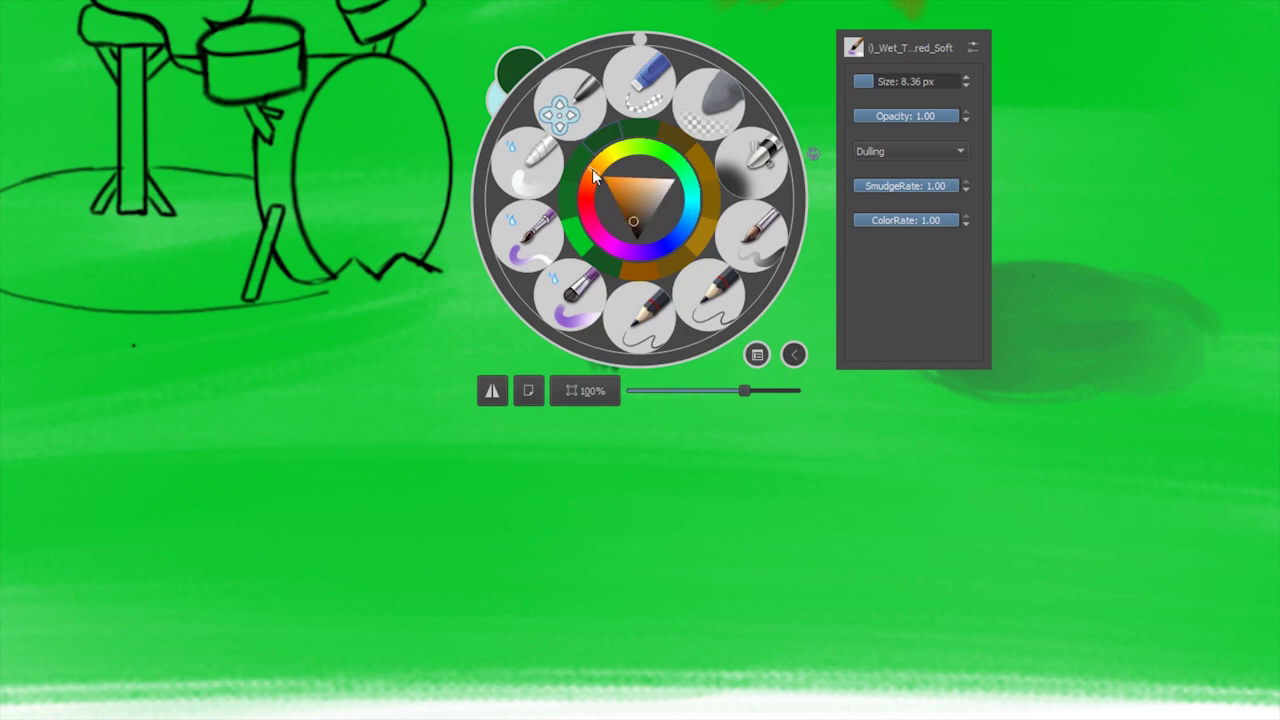
# Choose orange for the flower bud, adjust the zoom, and bring up the pop-up palette again
pyautogui.click(593, 256)
pyautogui.scroll(5, 593, 256)
pyautogui.scroll(-3, 600, 230)
pyautogui.rightClick(754, 229)
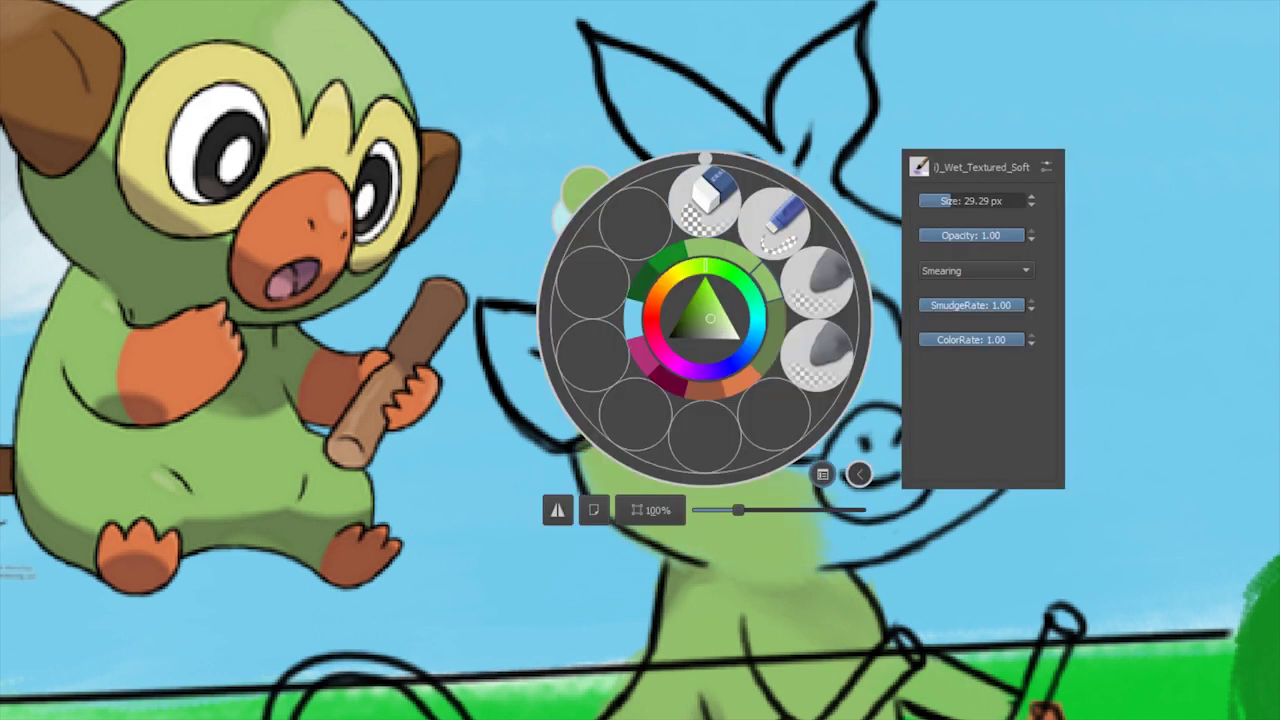
# Bring up the pop-up brush and colour palette over Grookey, zooming out between
pyautogui.rightClick(681, 318)
pyautogui.scroll(-3, 709, 529)
pyautogui.rightClick(843, 491)
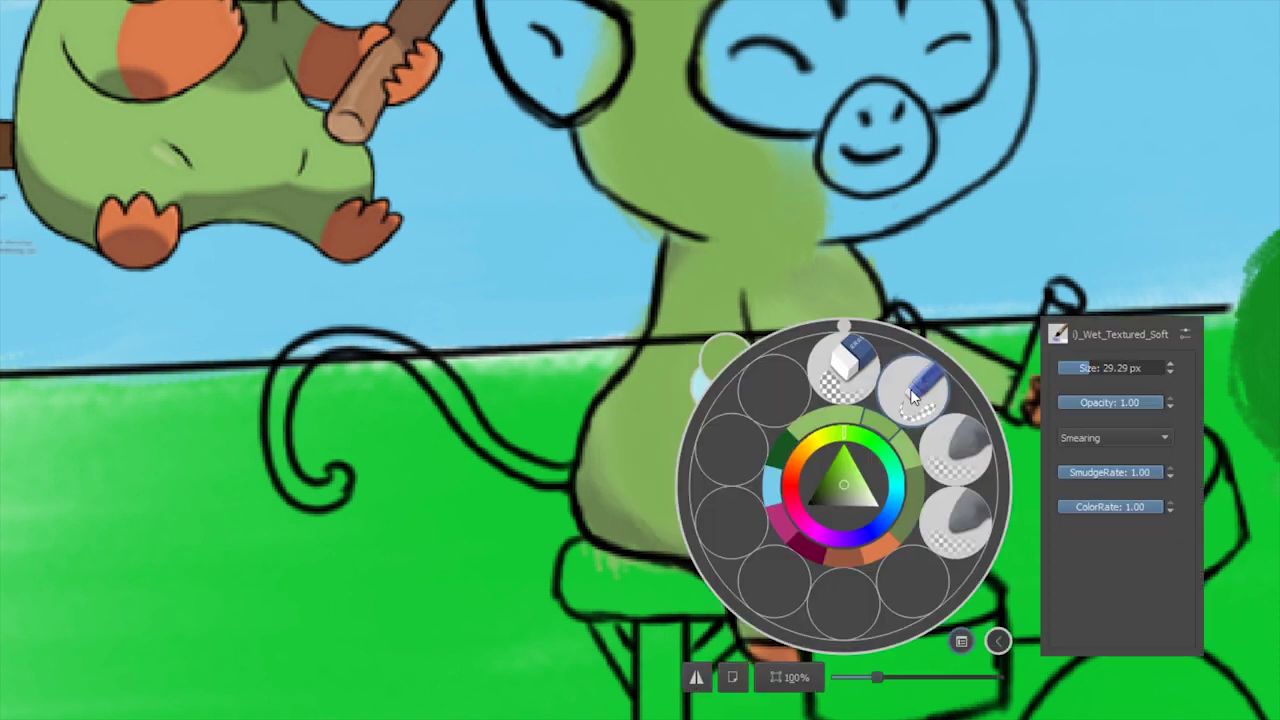